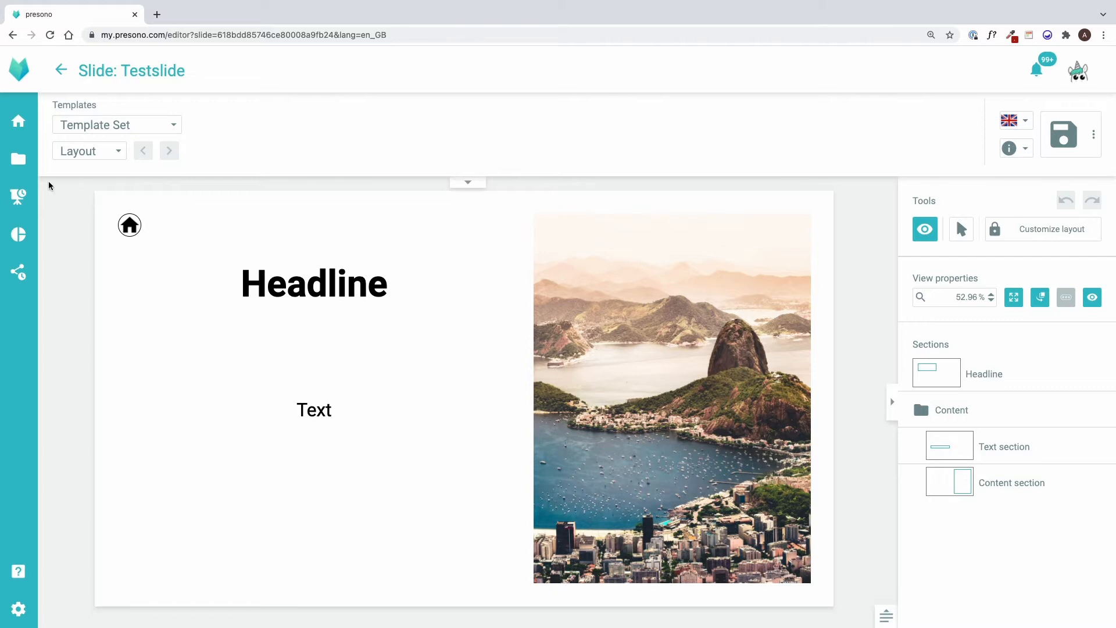
Open the Training template set from the content library and create a new background in it.
click(24, 162)
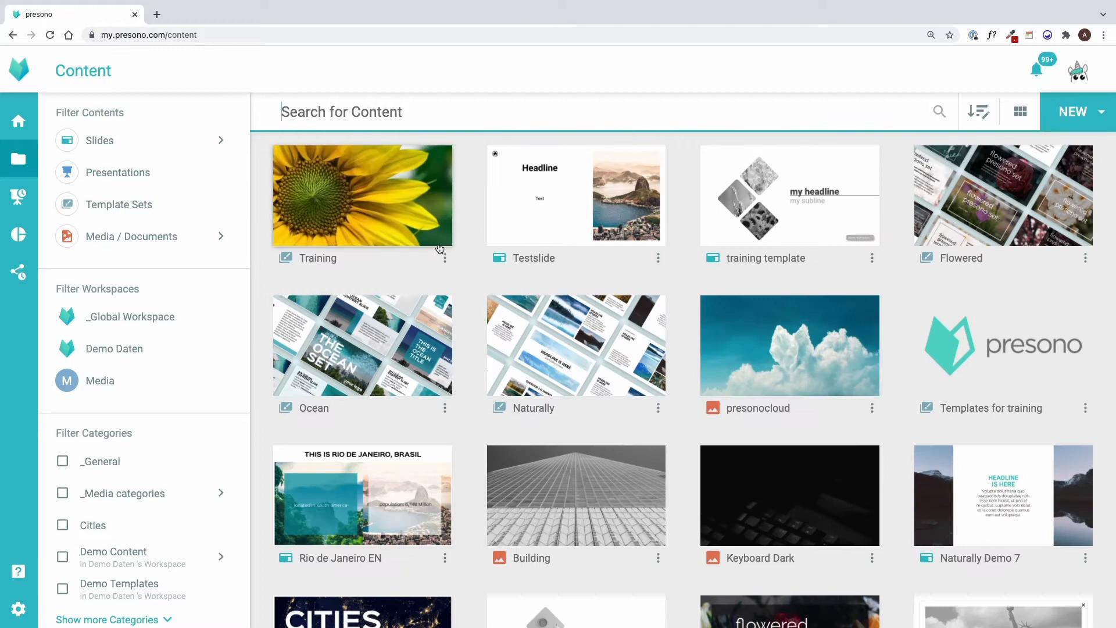
click(409, 227)
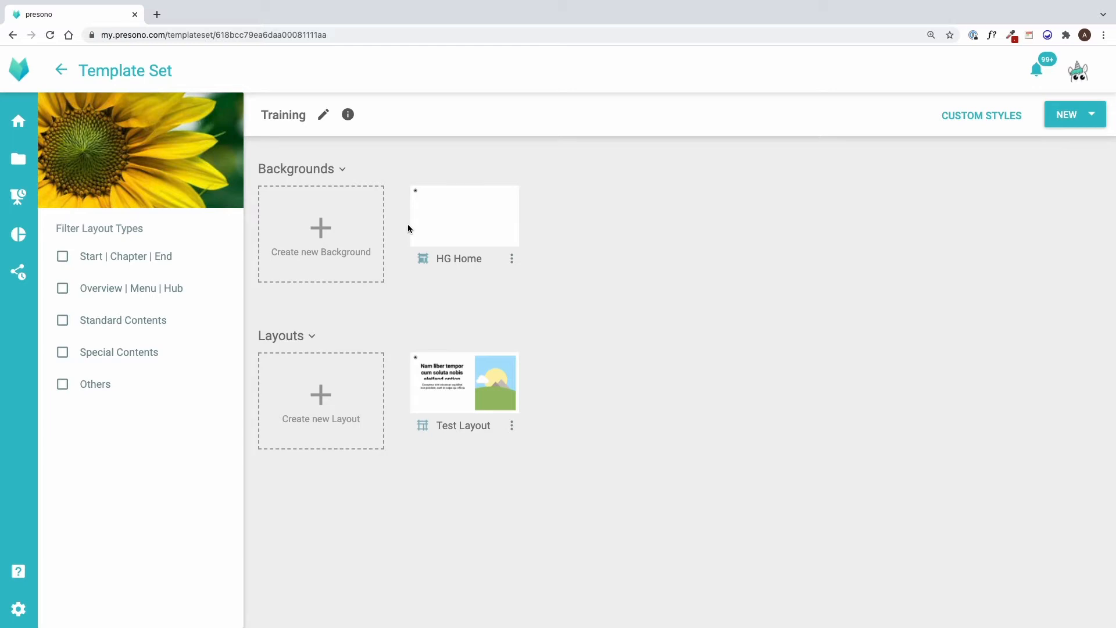
click(296, 265)
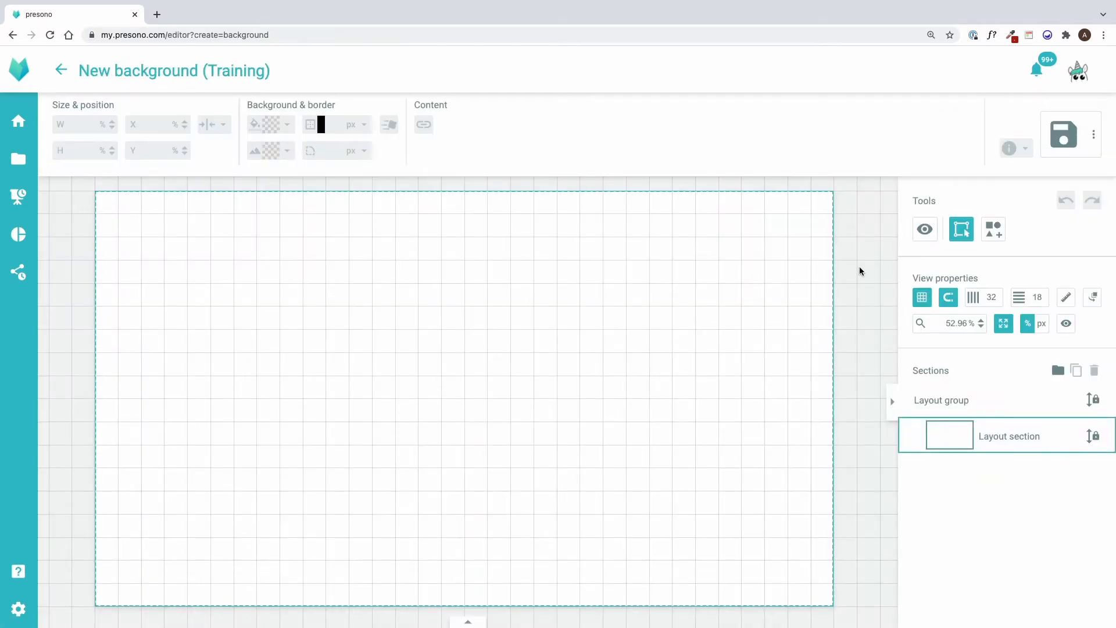
Draw a design section covering the whole slide and fill it with grey BCBAB7 at 70 percent opacity.
click(993, 233)
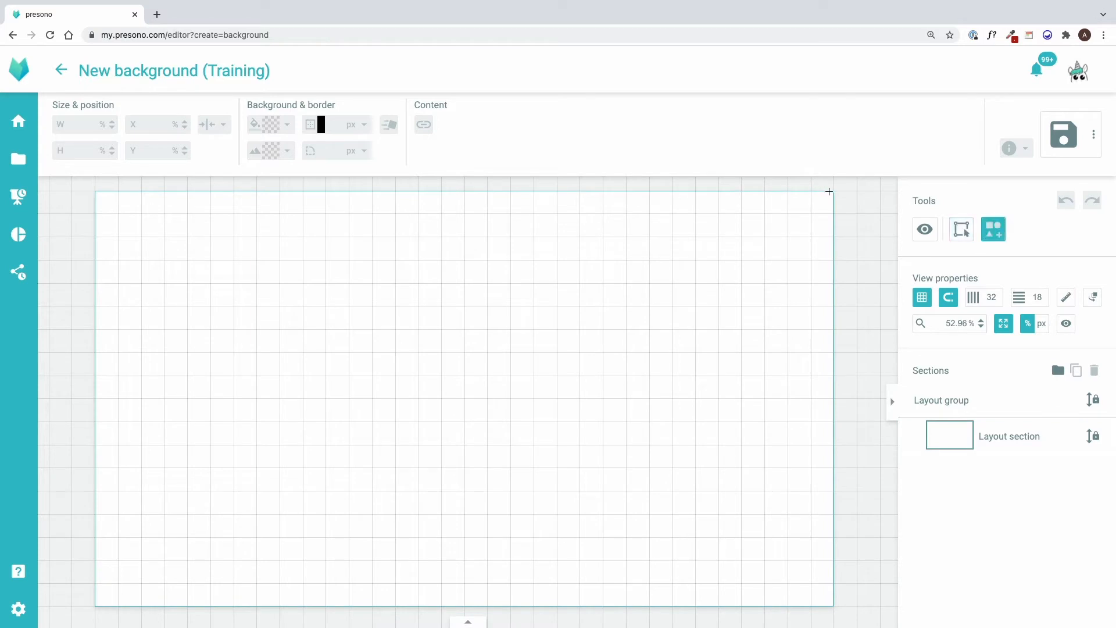
drag(832, 191, 131, 603)
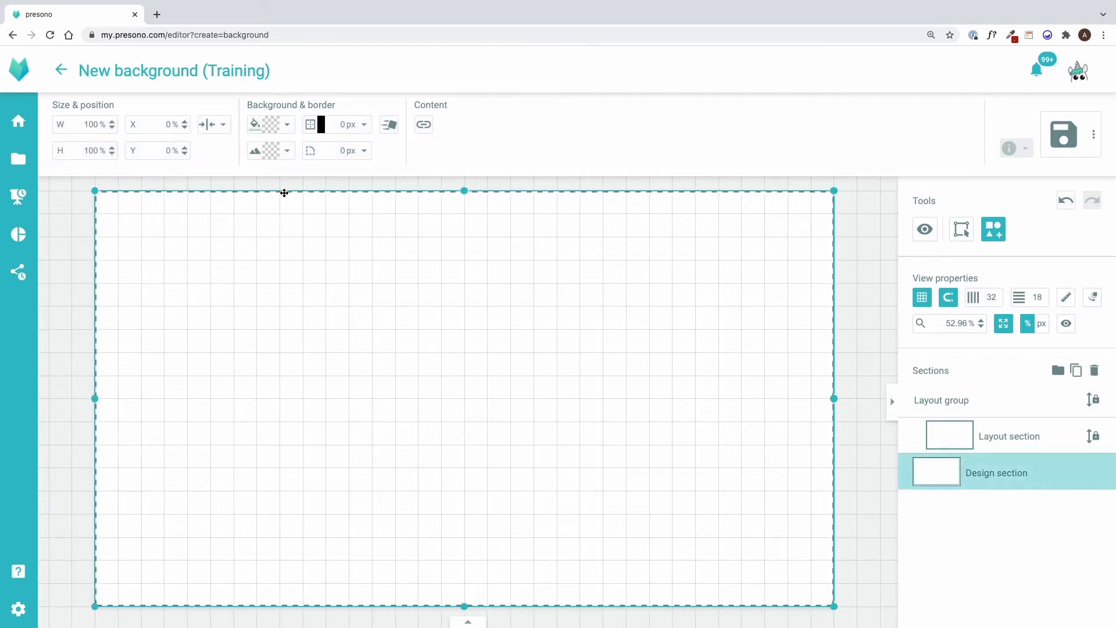
click(287, 129)
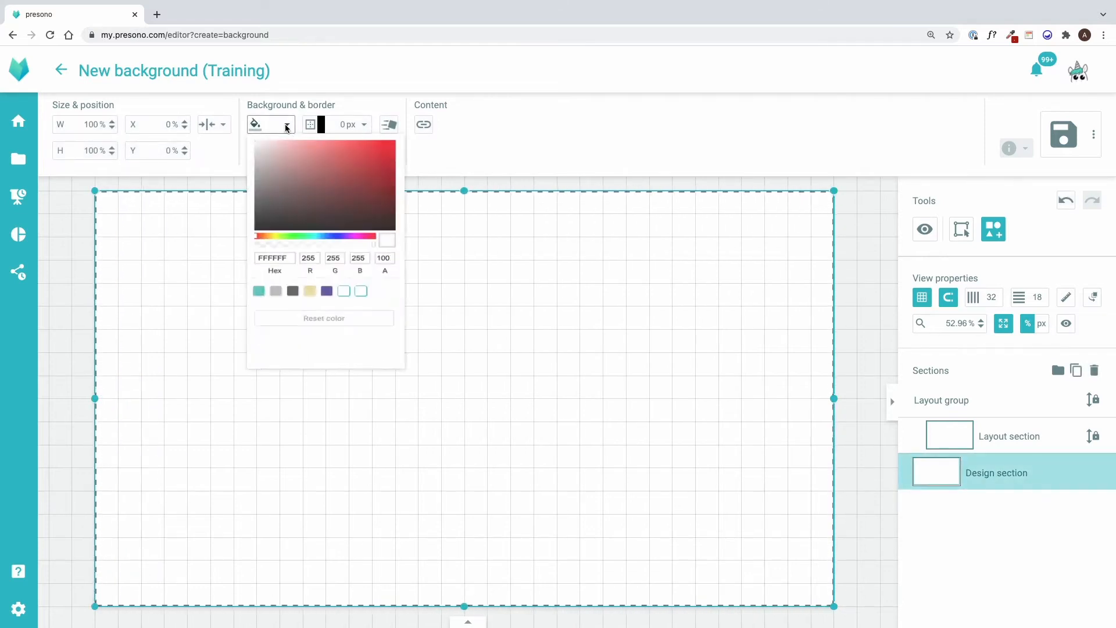
click(276, 323)
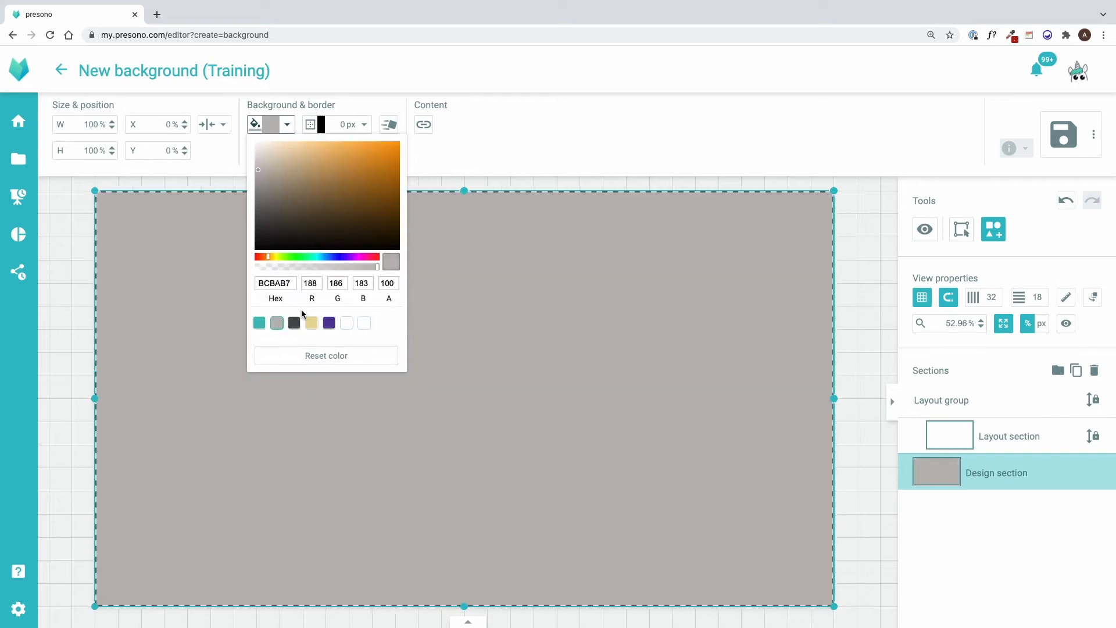
double_click(382, 284)
text(70)
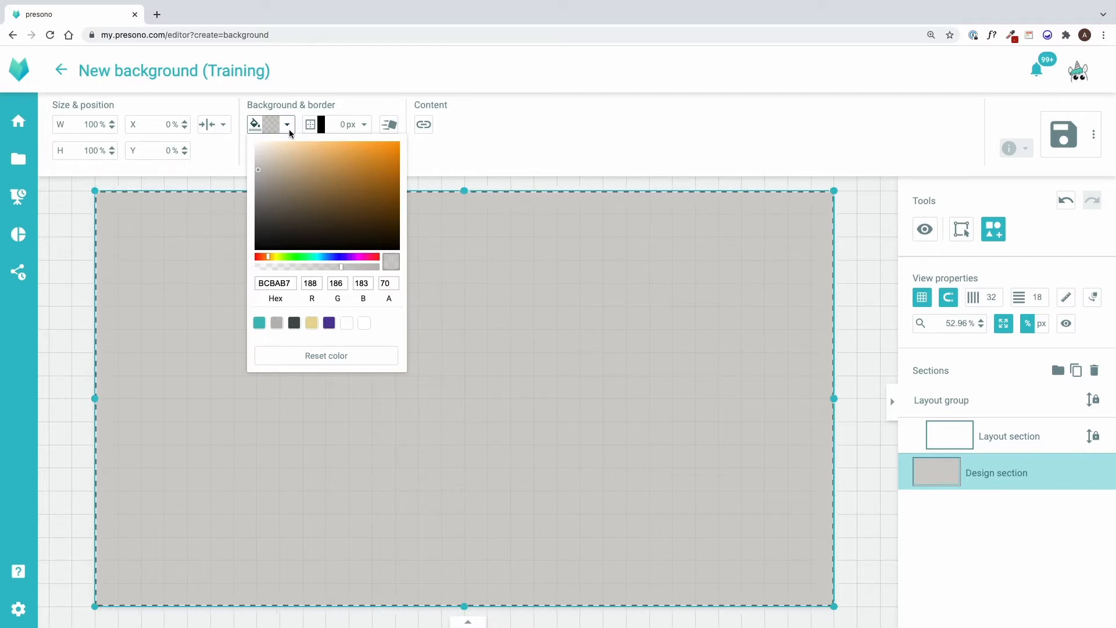
click(289, 132)
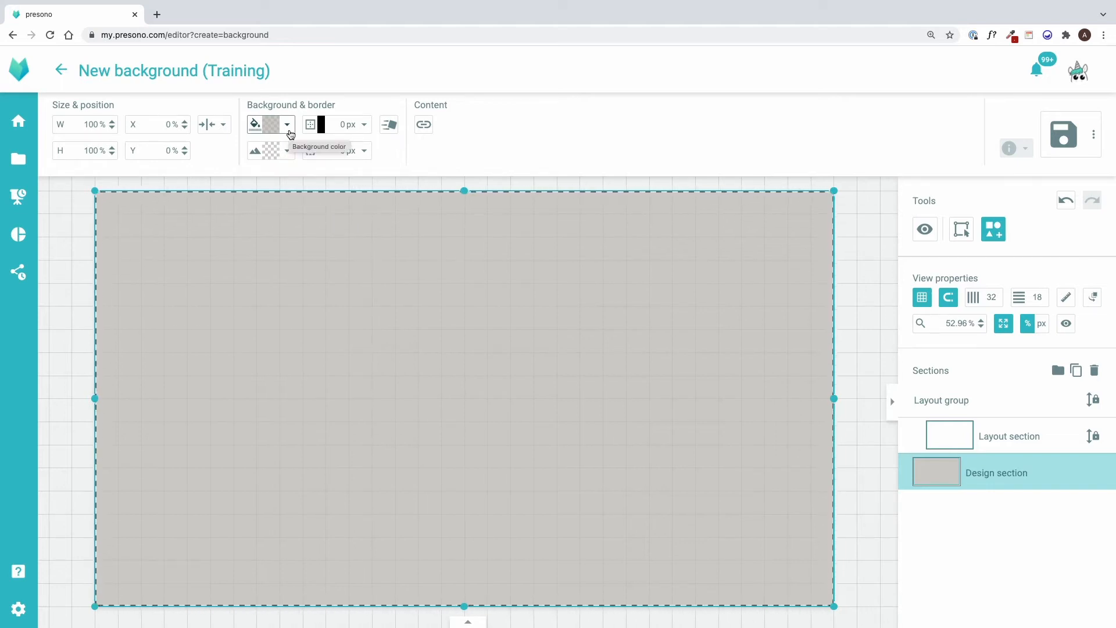
Add a Fade In animation with a duration of 1 s to the full-slide grey section.
click(390, 128)
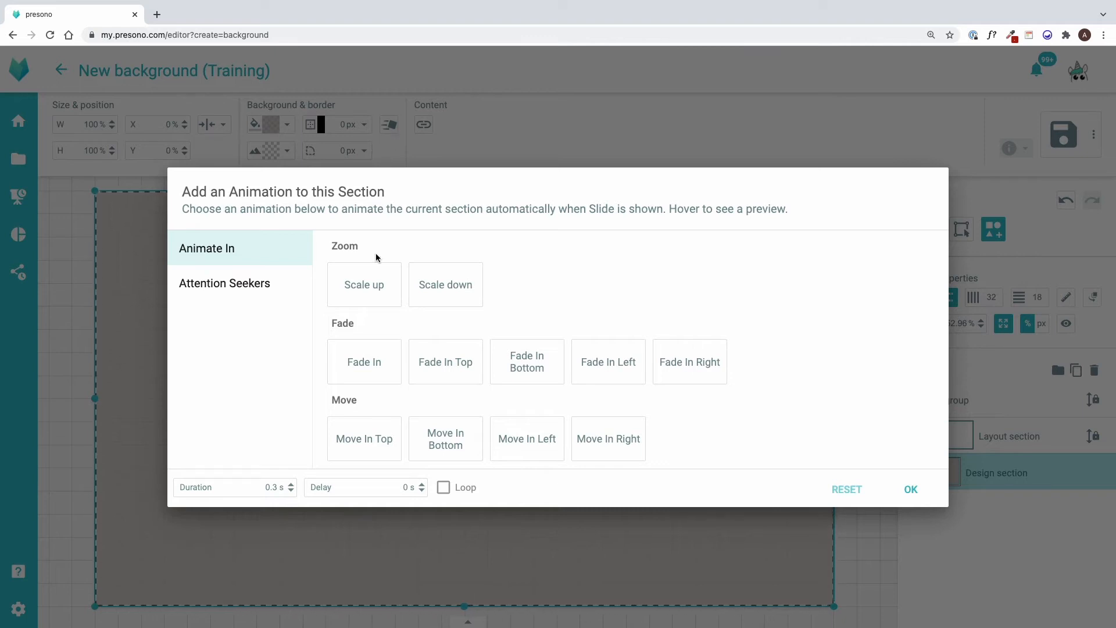
click(367, 372)
double_click(277, 486)
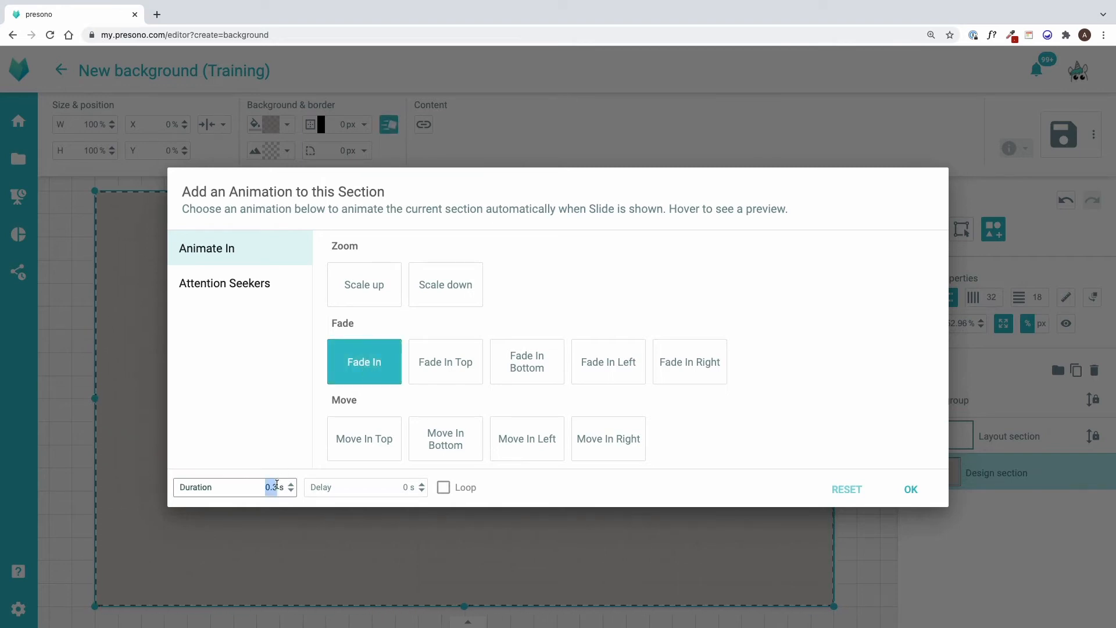
text(1)
click(910, 489)
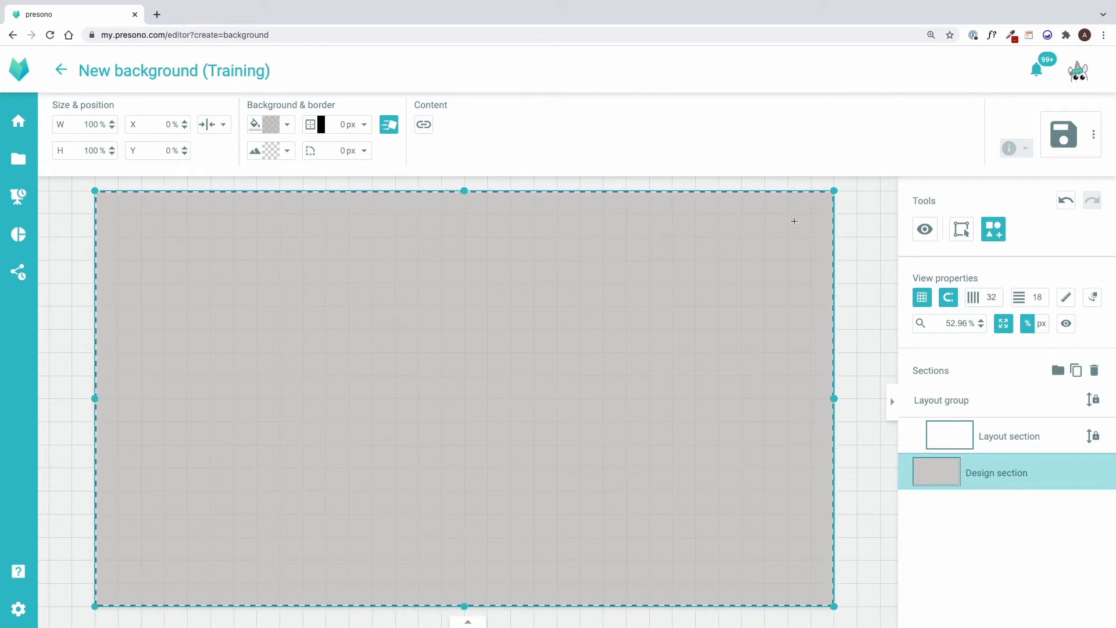
Draw a design section about 3% wide and 6% high in the slide's upper-right corner with the "close white" image as its background.
drag(809, 212, 789, 237)
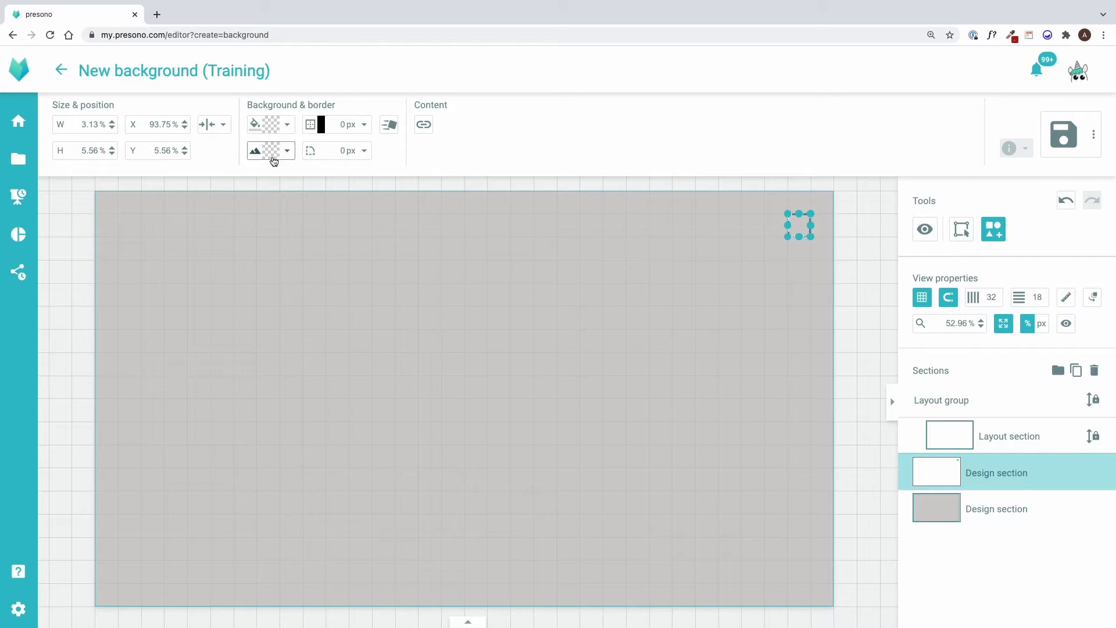
click(272, 158)
click(294, 190)
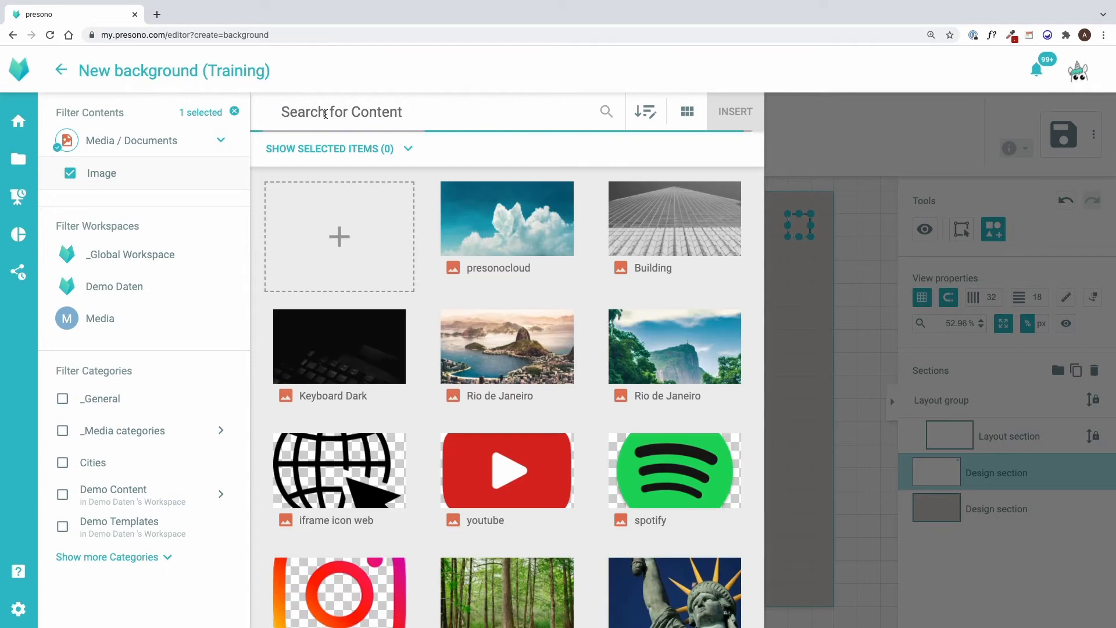
click(324, 113)
text(close)
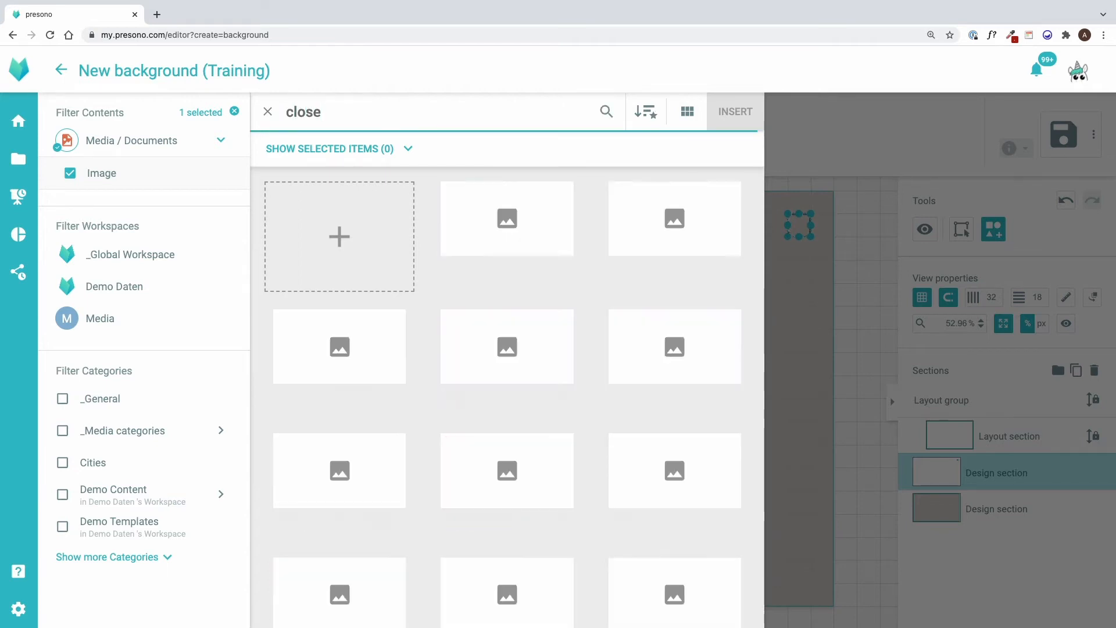
click(336, 472)
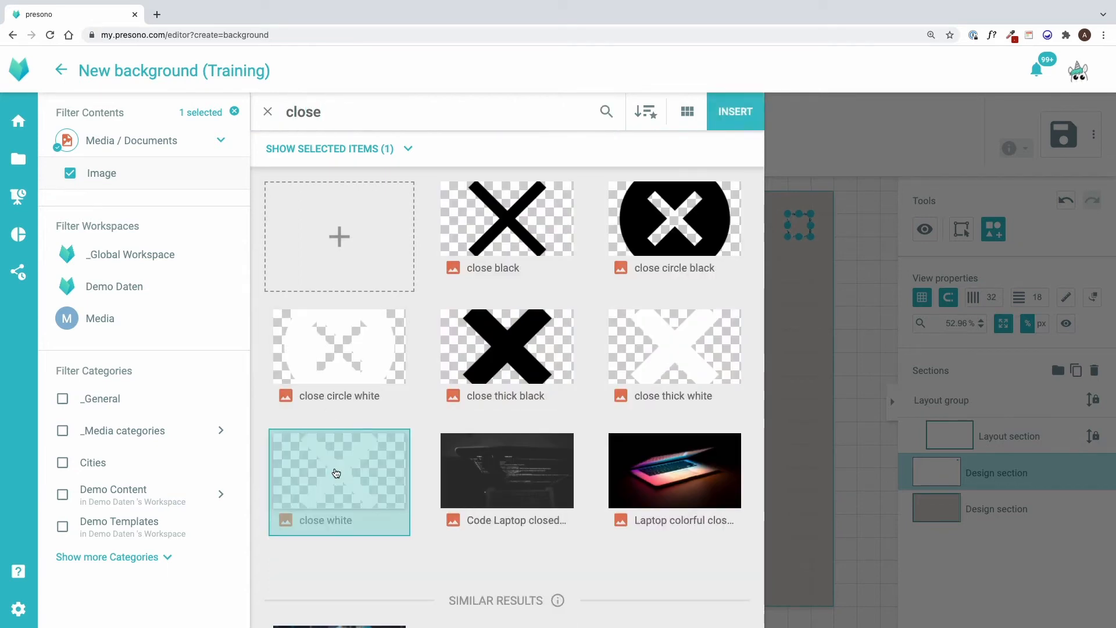
click(722, 113)
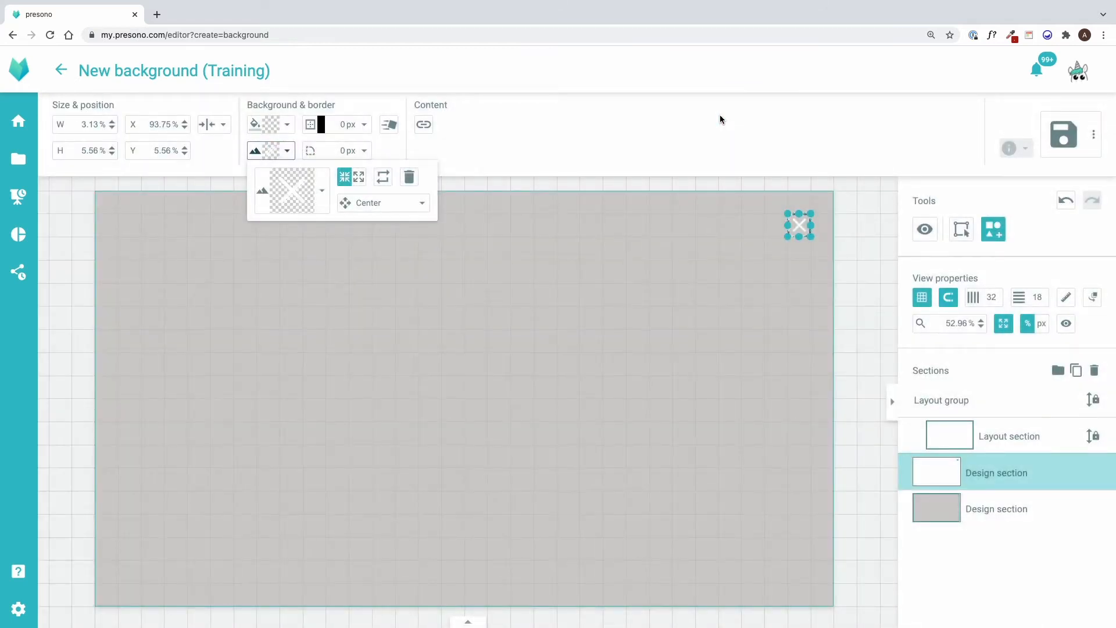
click(444, 138)
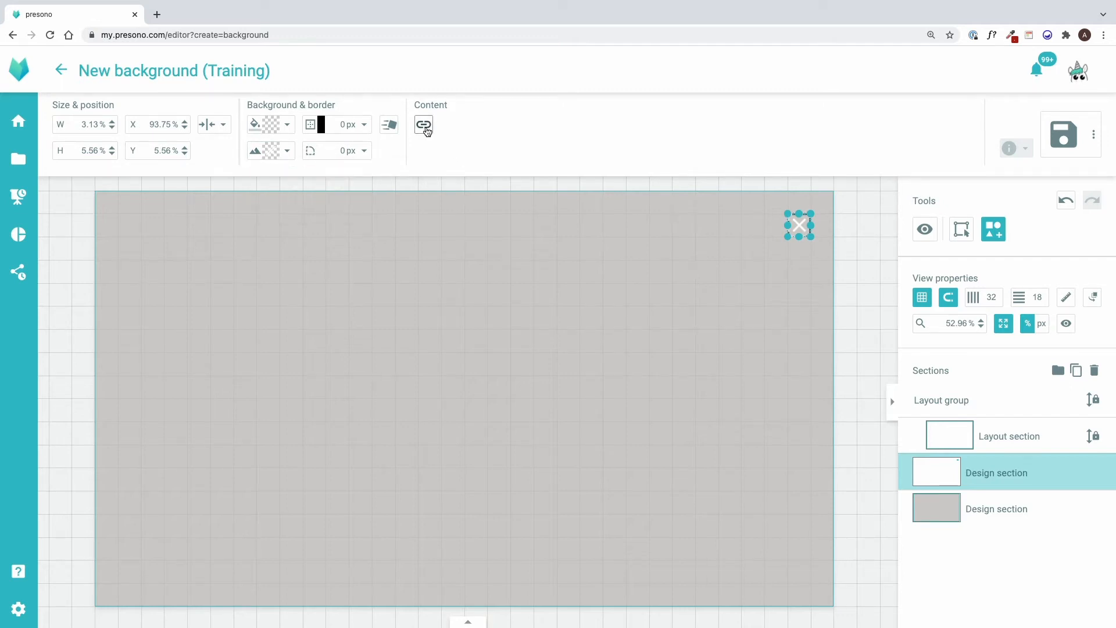
Give the X icon section a Close Overlay link and move it above the layout group as a stencil section.
click(425, 126)
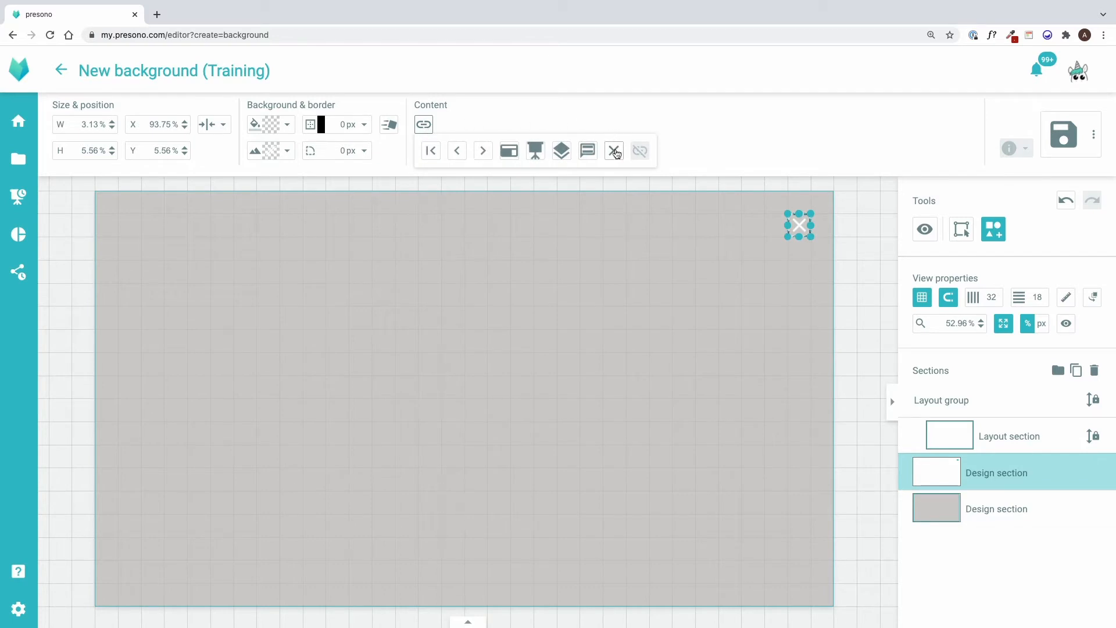
click(614, 150)
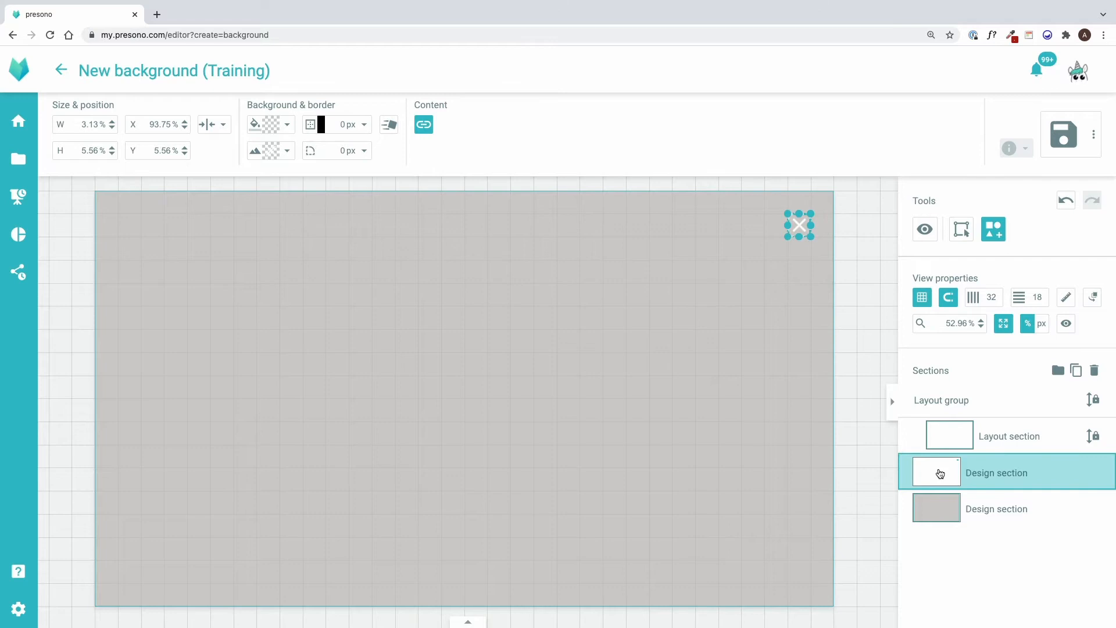
drag(947, 476, 958, 389)
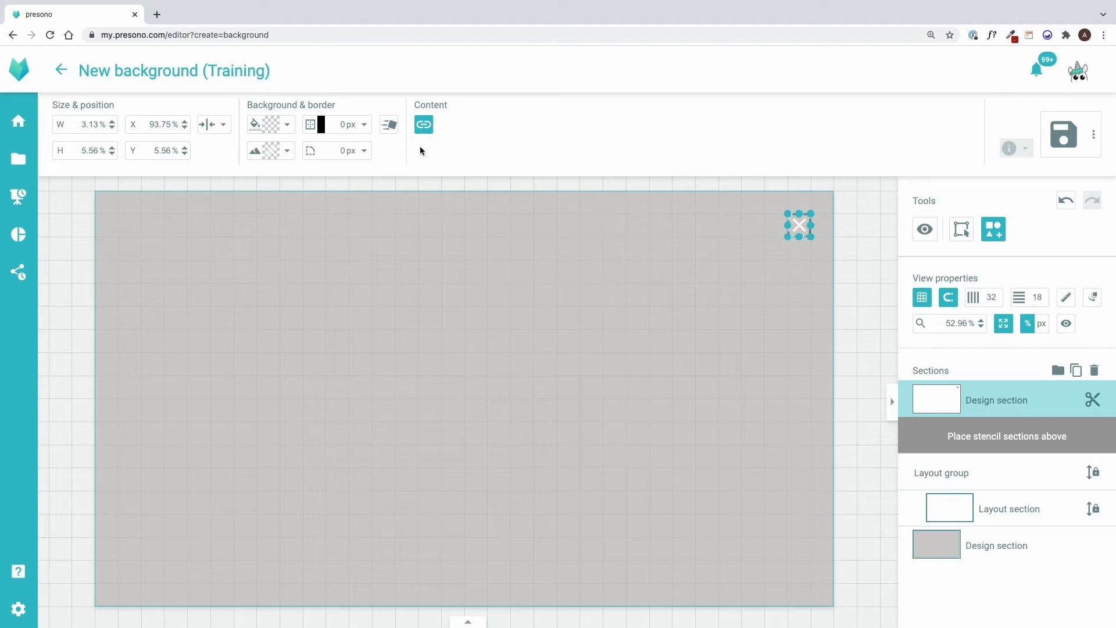
Add a Fade In animation to the X icon section with a duration of 1 s and a delay of 0.5 s.
click(390, 127)
click(369, 358)
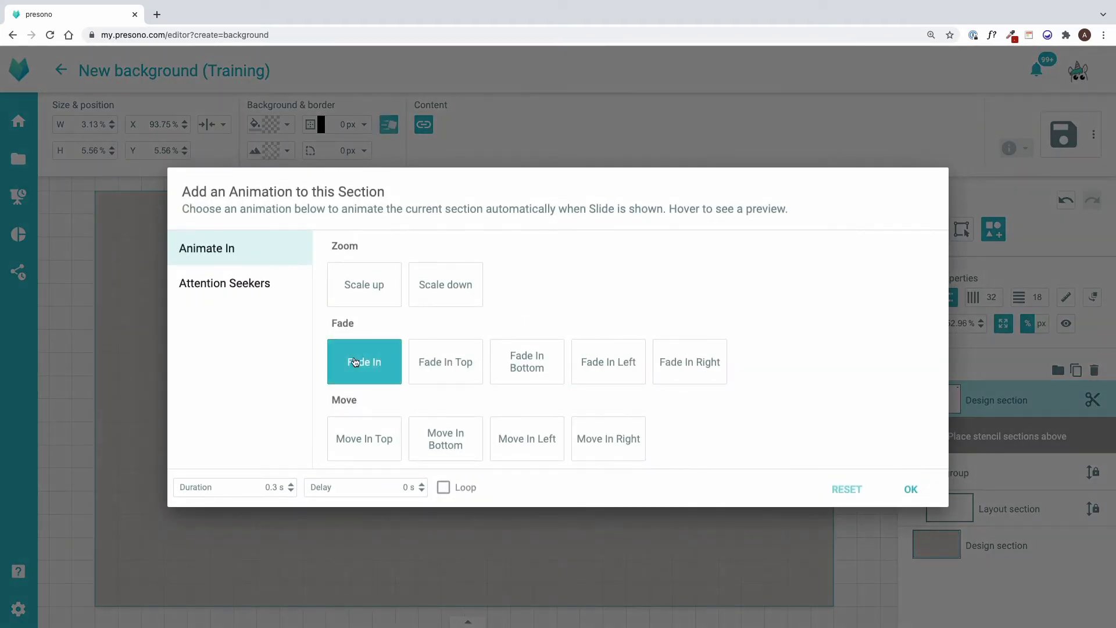
double_click(273, 487)
text(1)
double_click(405, 487)
text(0.5)
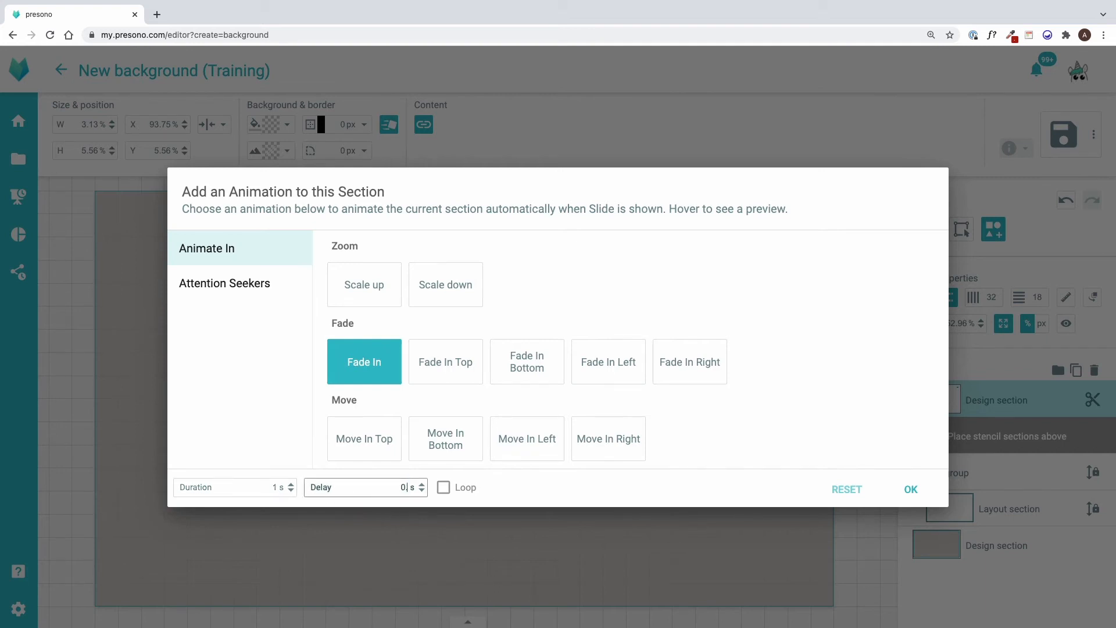
click(923, 492)
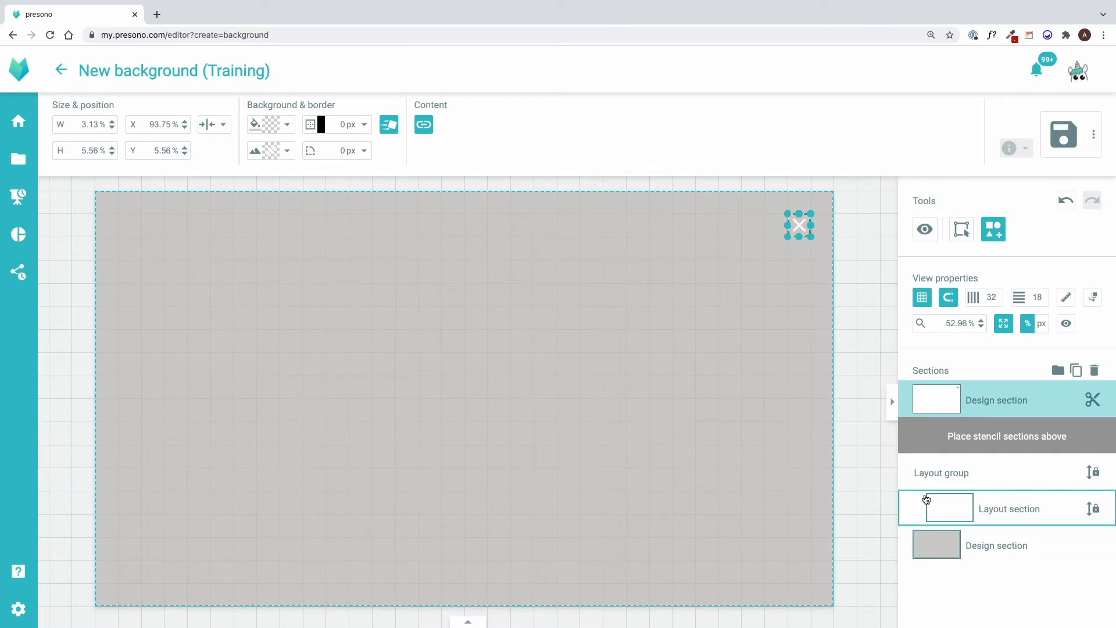
Select the full-slide grey design section and assign it a Close Overlay link.
click(962, 228)
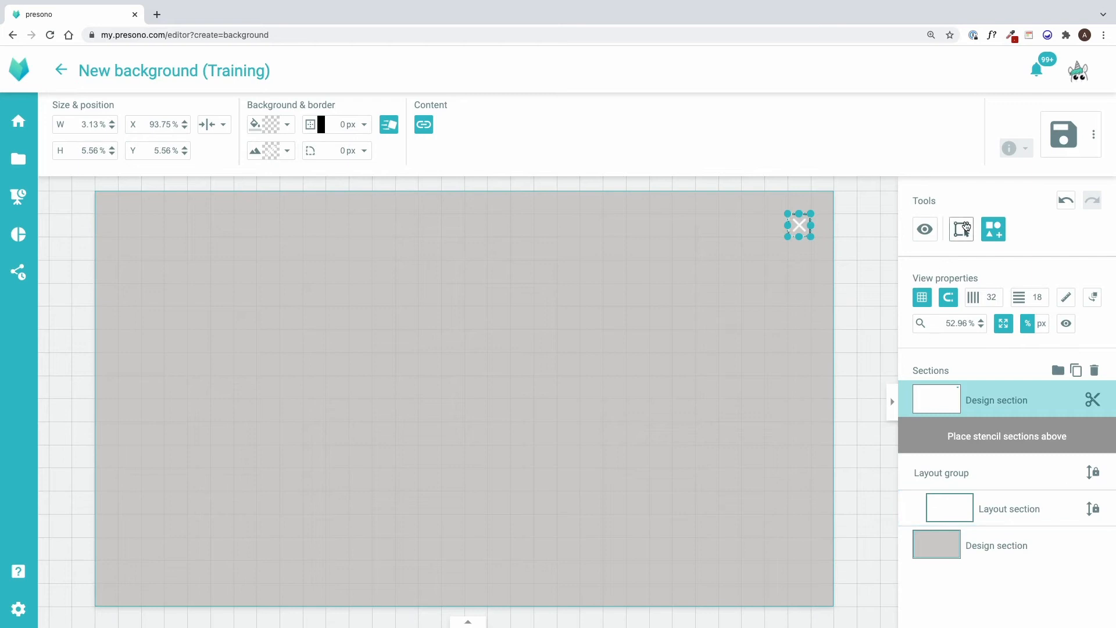
click(789, 319)
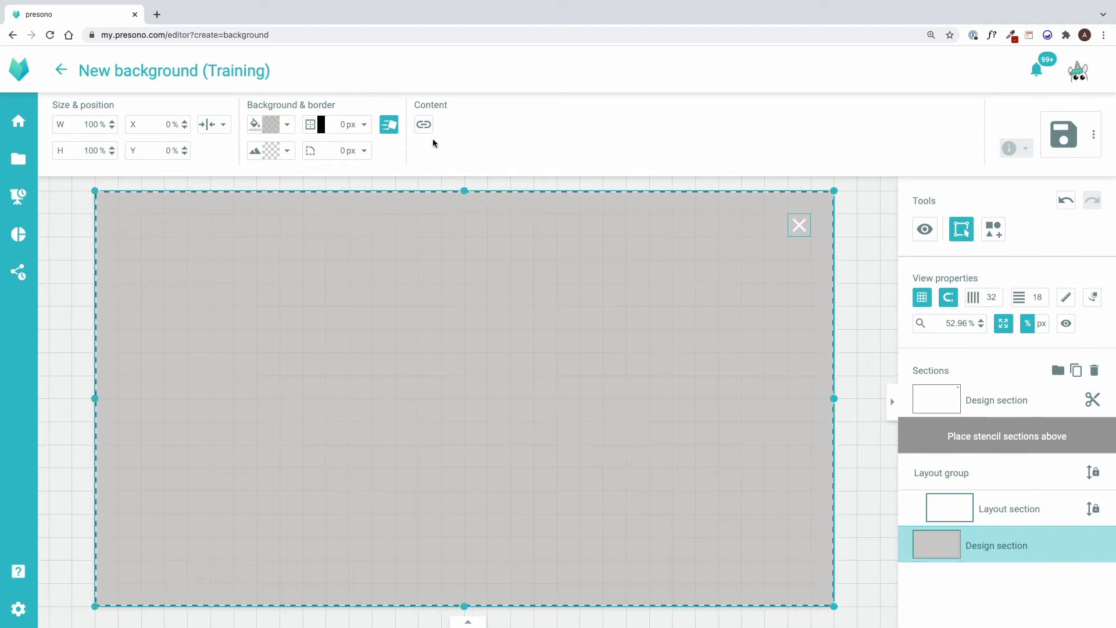
click(424, 125)
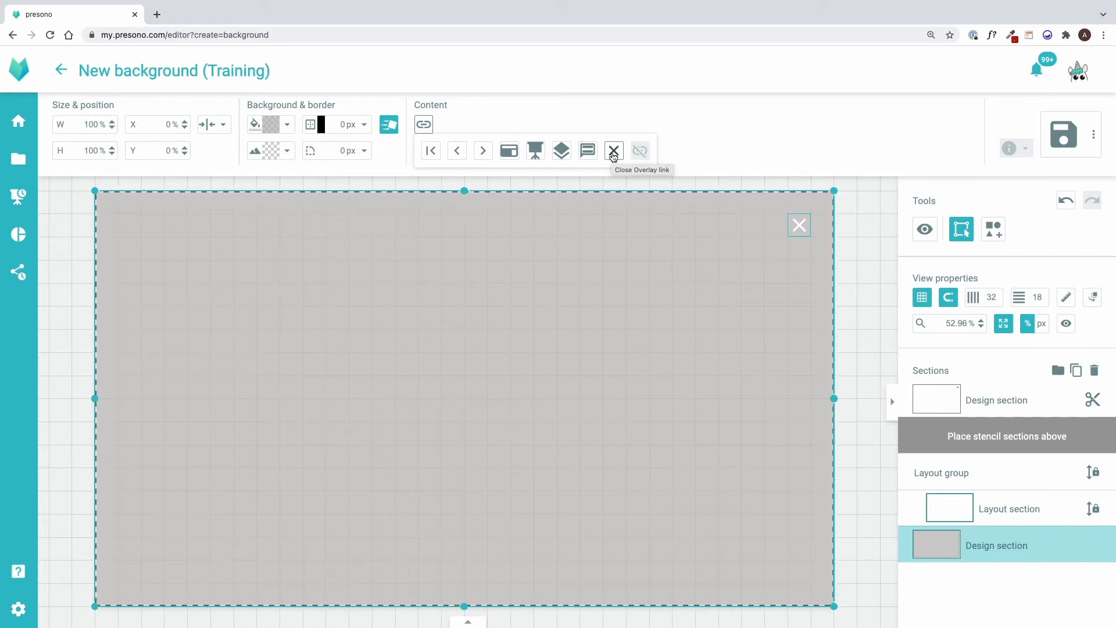
click(614, 152)
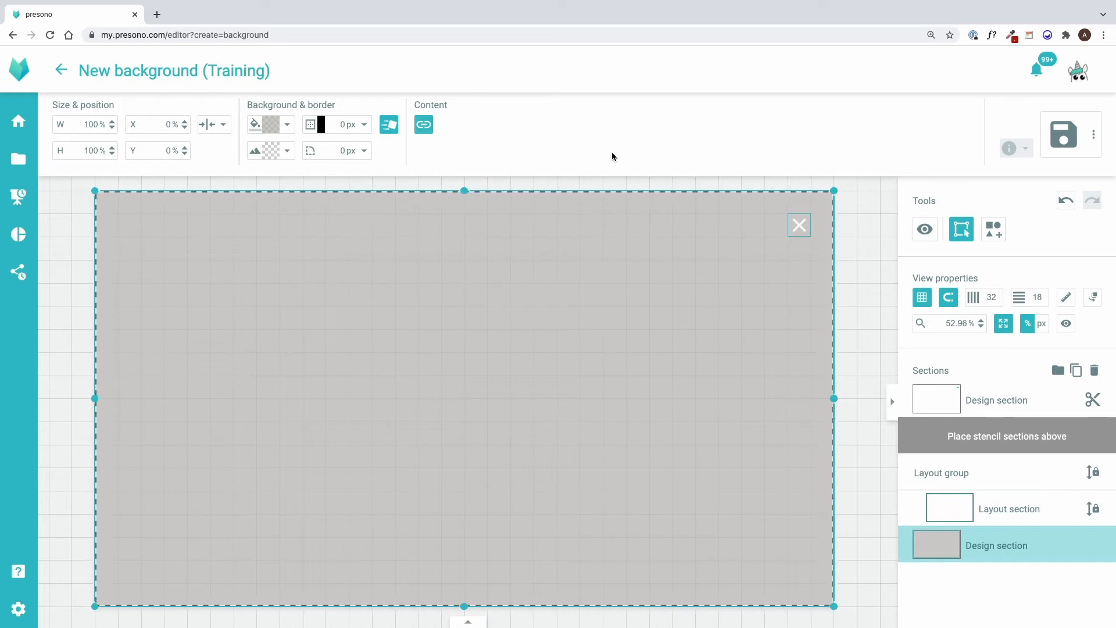
Save the background under the name "Overlay BG".
click(1064, 135)
click(850, 147)
text(Ov)
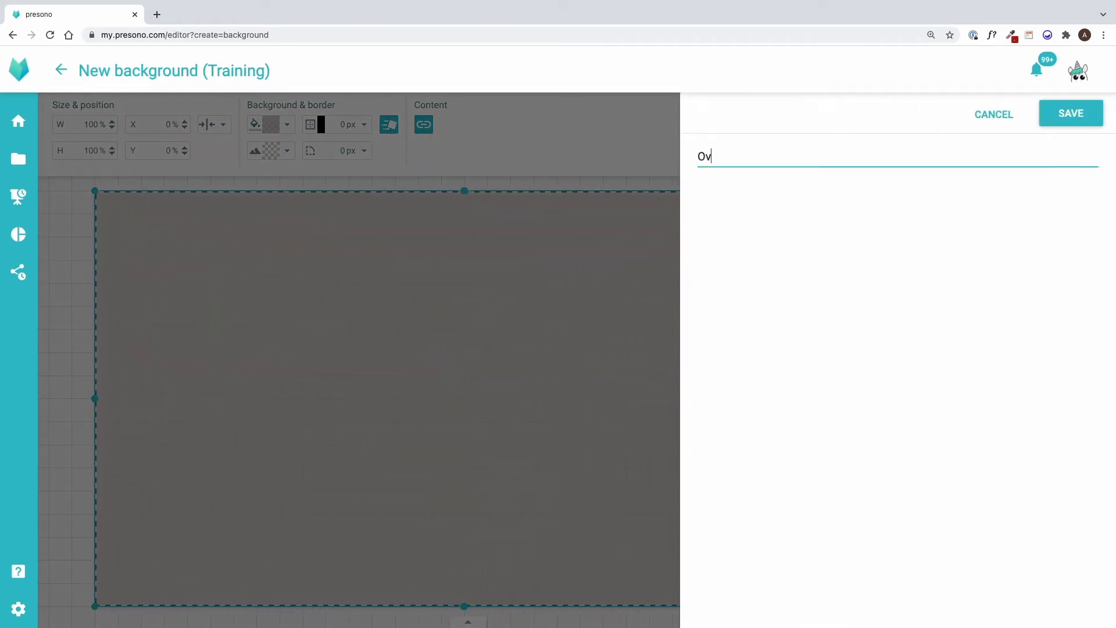
text(erlay BG)
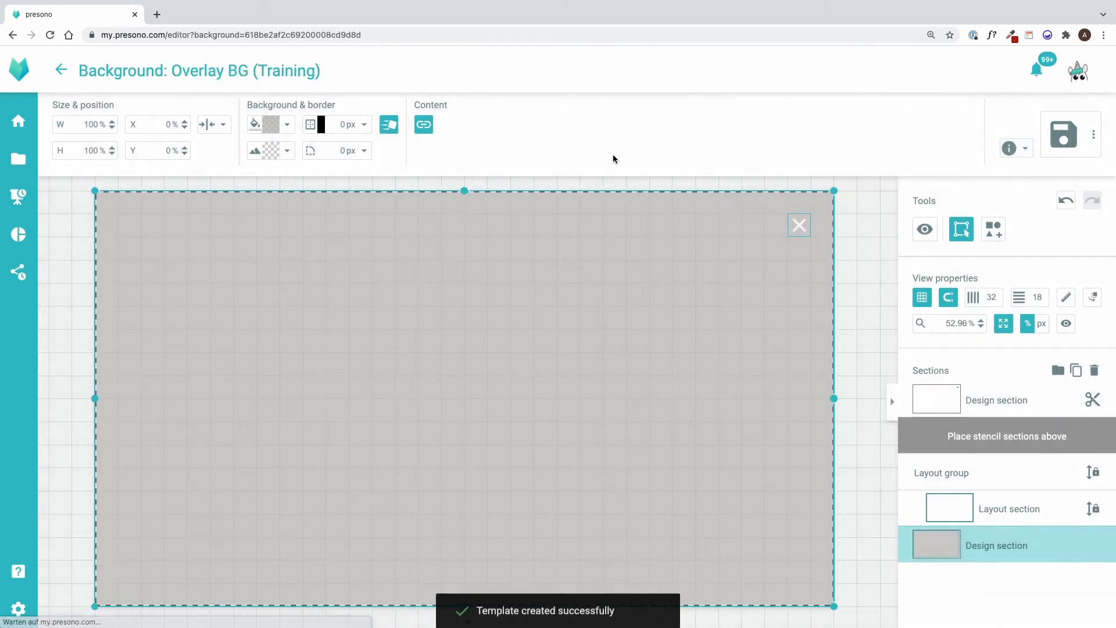
Return to the Training template set and create a new layout with Overlay BG assigned as its background.
click(62, 71)
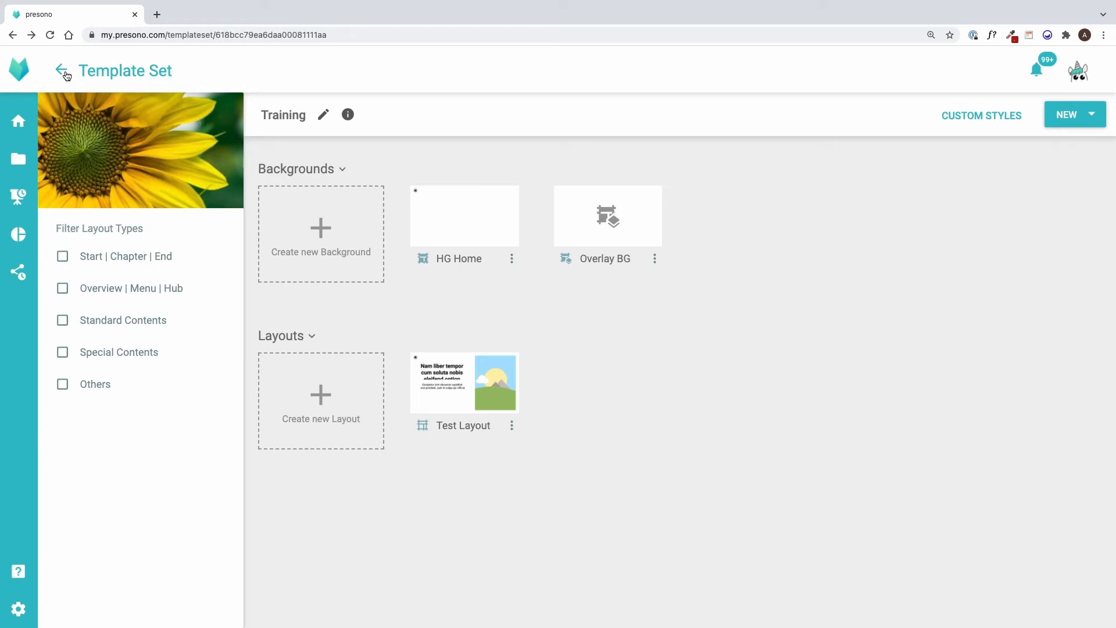
click(324, 395)
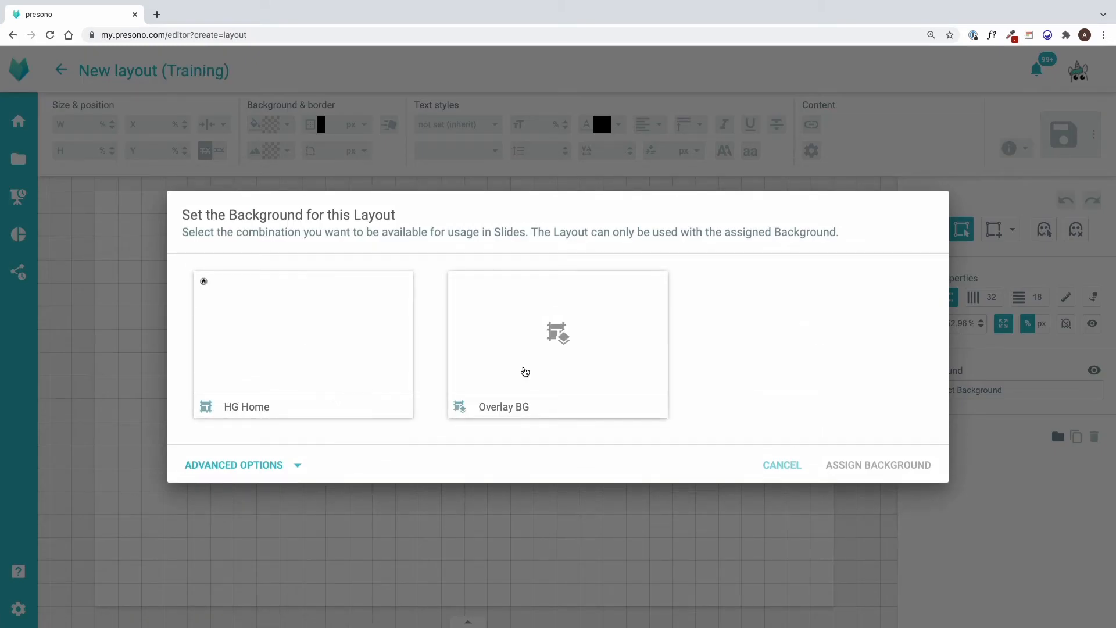
click(525, 372)
click(839, 463)
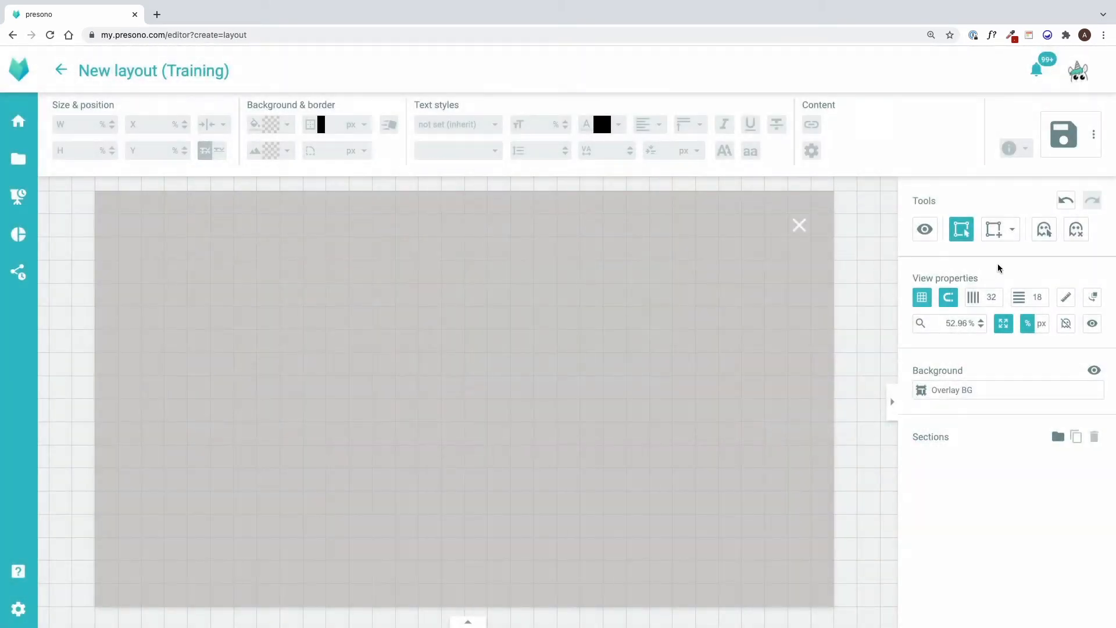
Add a media section below the X icon, about 91% wide and 78% high, at about X 3% and Y 17%.
click(1014, 231)
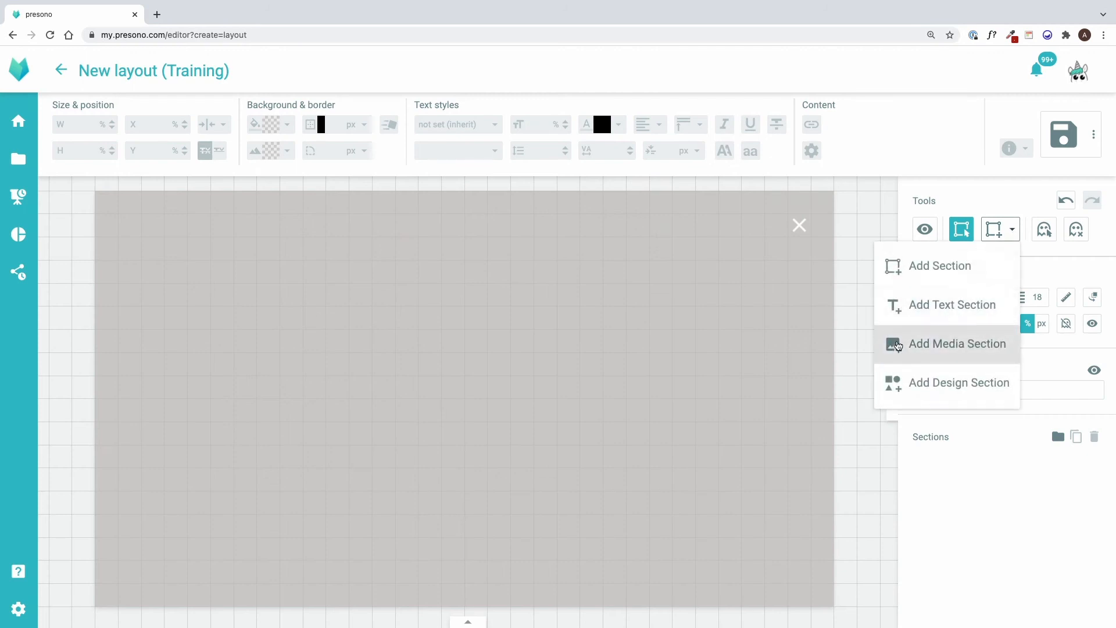
click(899, 343)
drag(789, 262, 120, 581)
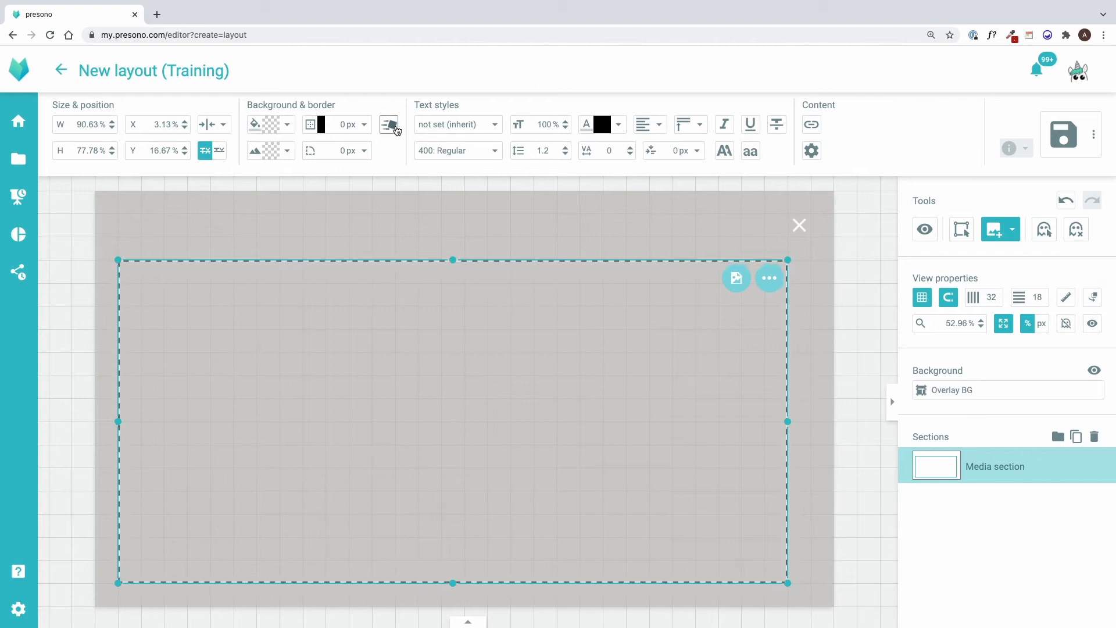
Apply a Fade In animation to the media section with a 1 s duration and 1 s delay.
click(389, 126)
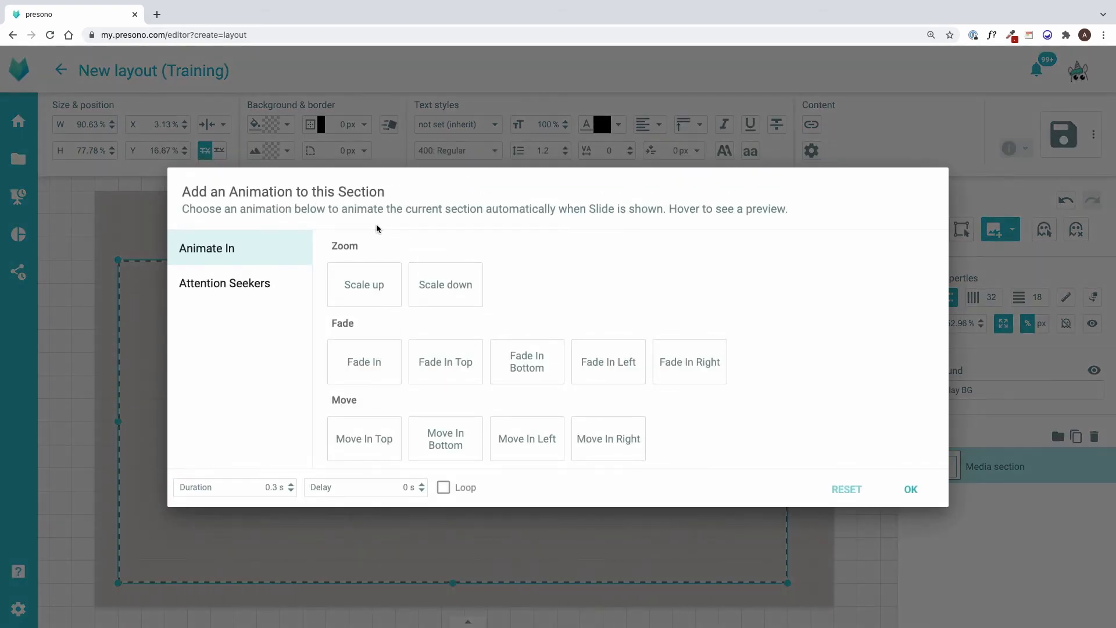
click(362, 366)
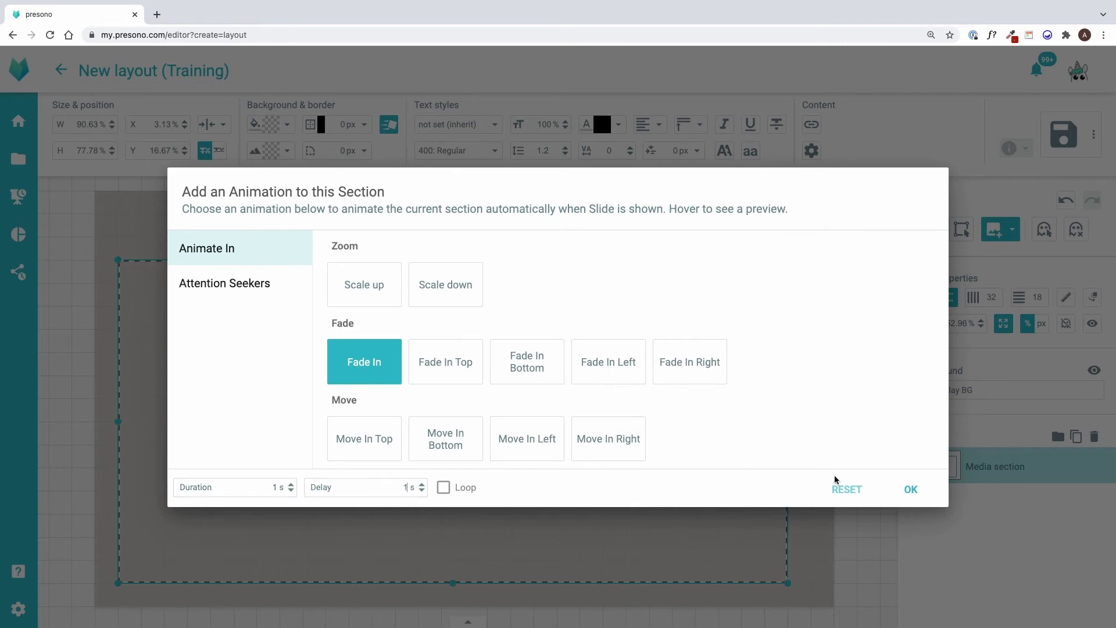
click(912, 489)
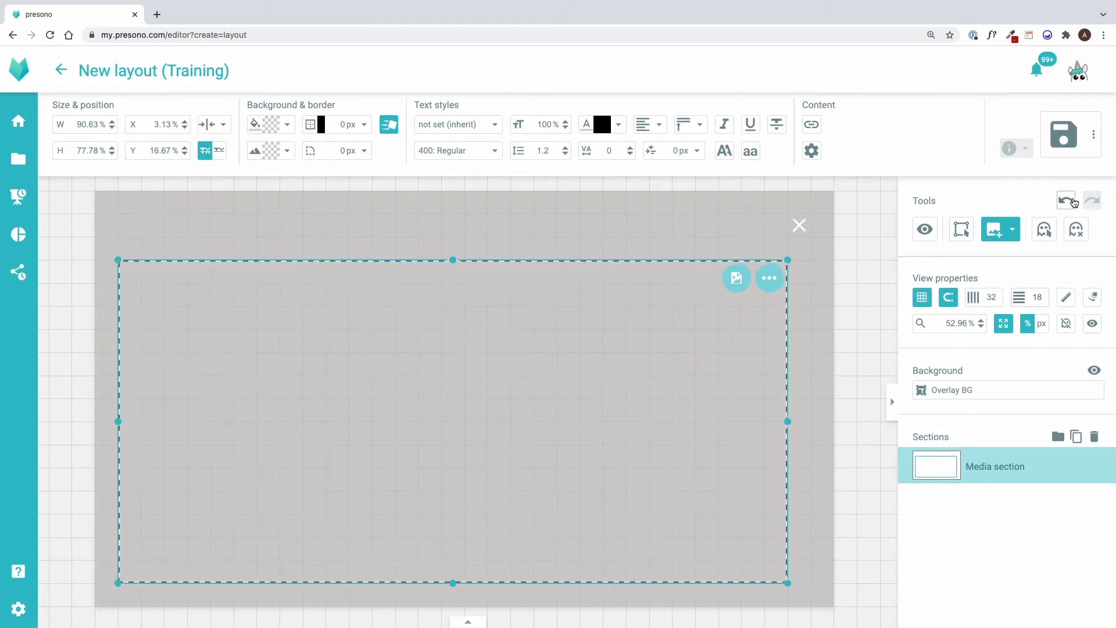
Save the layout under the name "Overlay Layout" with the layout type Standard Contents.
click(1066, 140)
click(768, 159)
text(Overlay Layout)
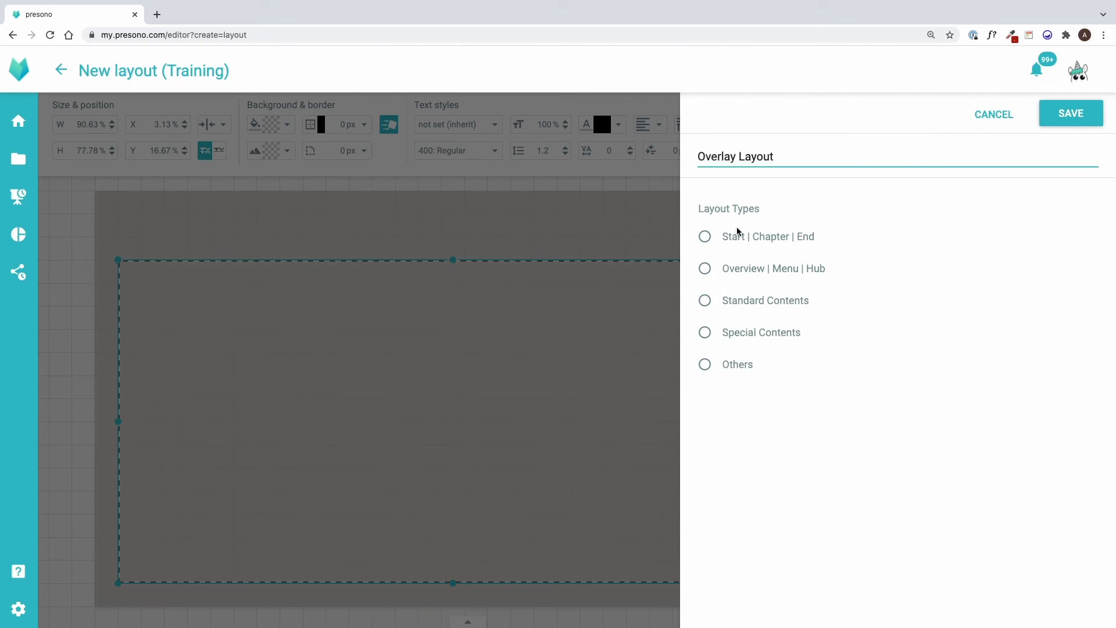
click(704, 303)
click(1058, 114)
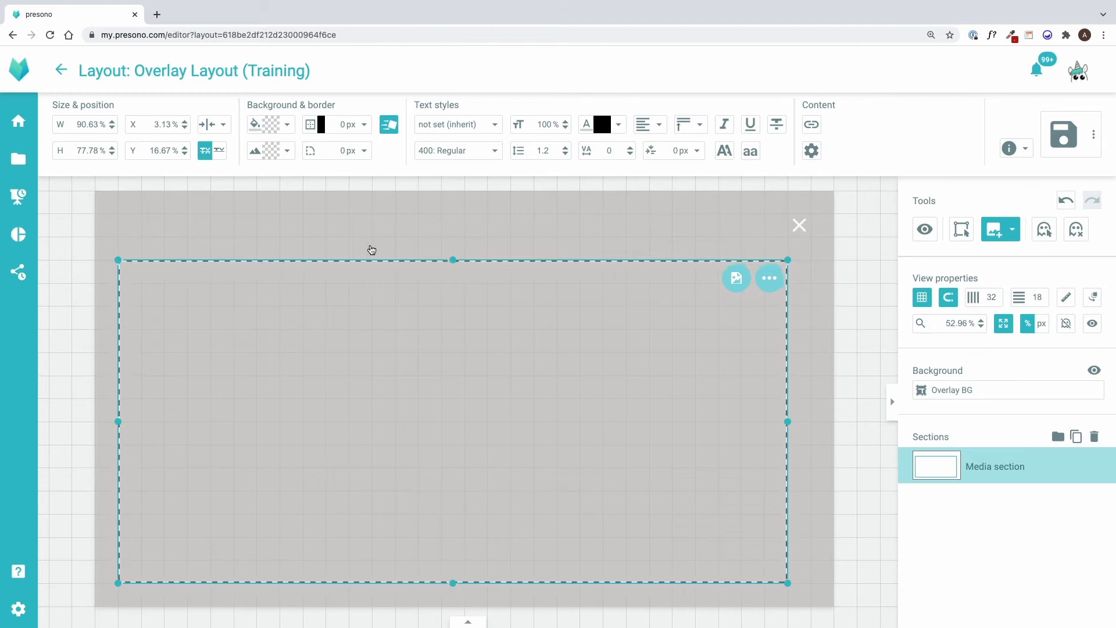
Return to the Training template set and create a new slide based on Overlay Layout.
click(61, 71)
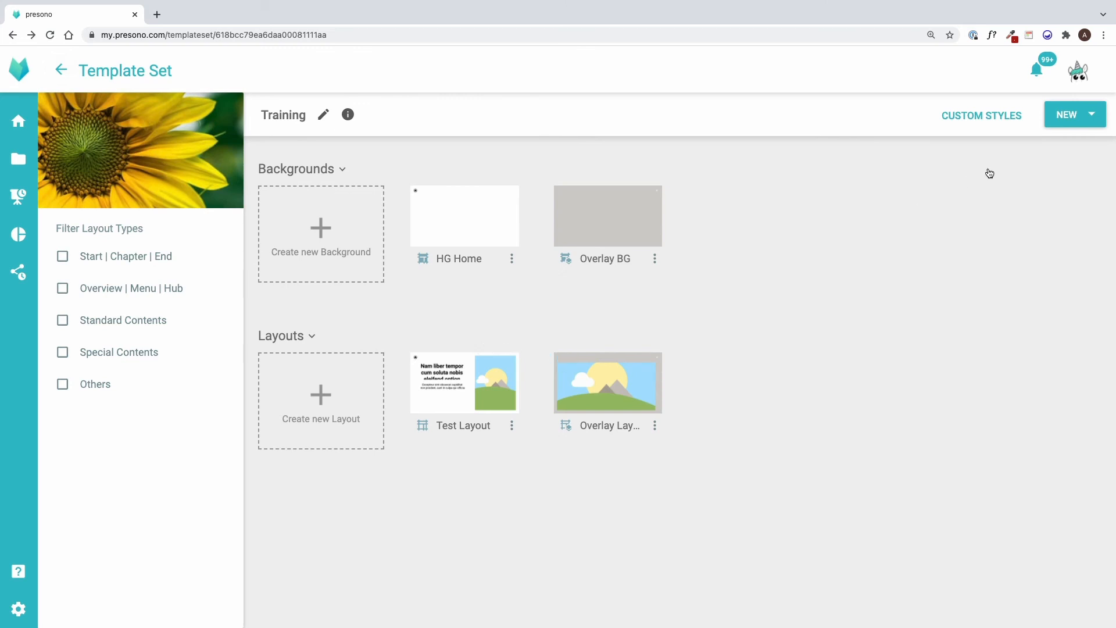
click(1066, 116)
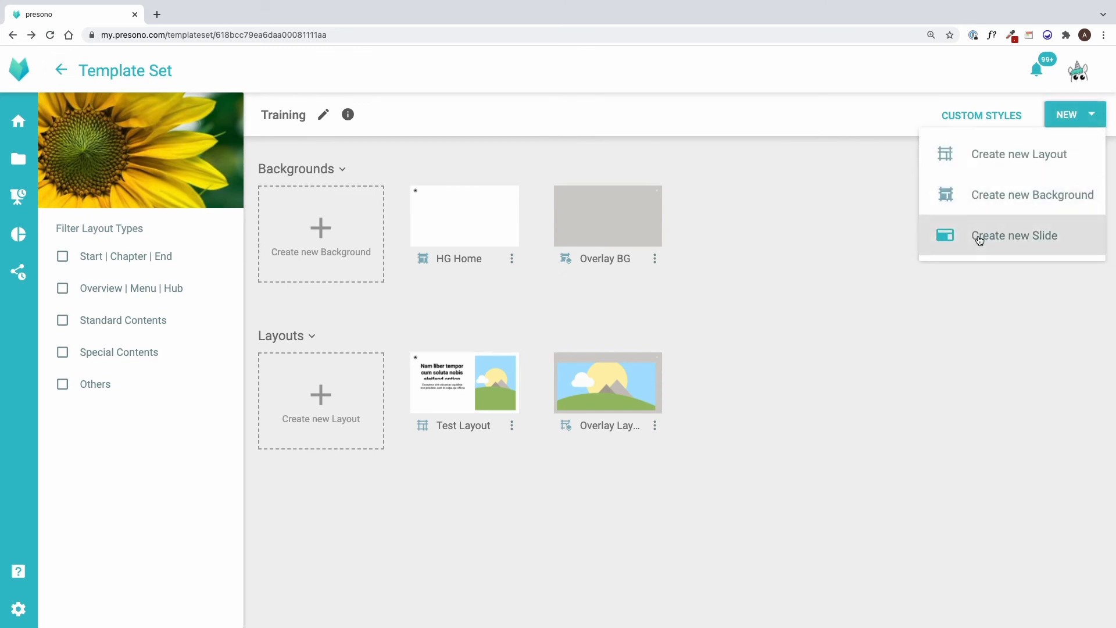
click(979, 239)
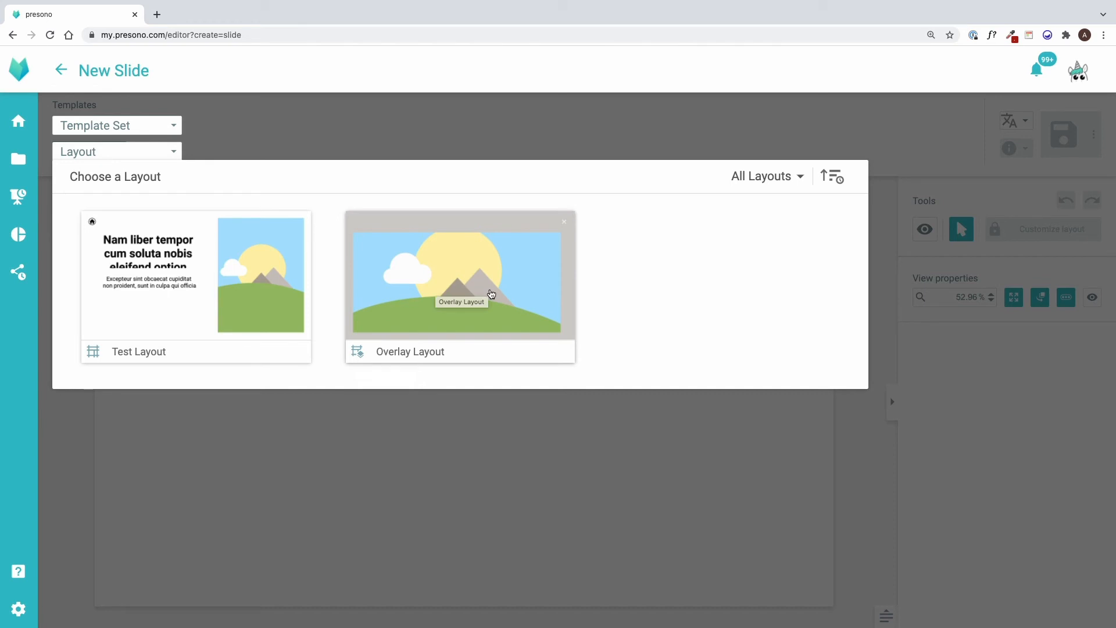
click(491, 294)
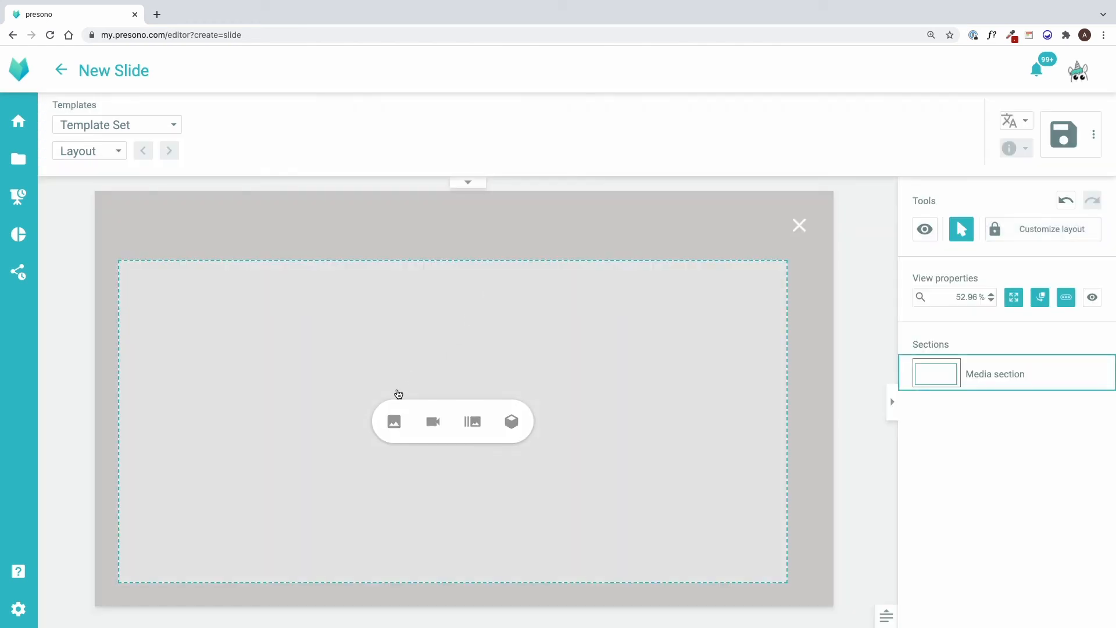
Insert the Rio de Janeiro image of the green mountain into the media section and scale it to fill the section.
click(393, 422)
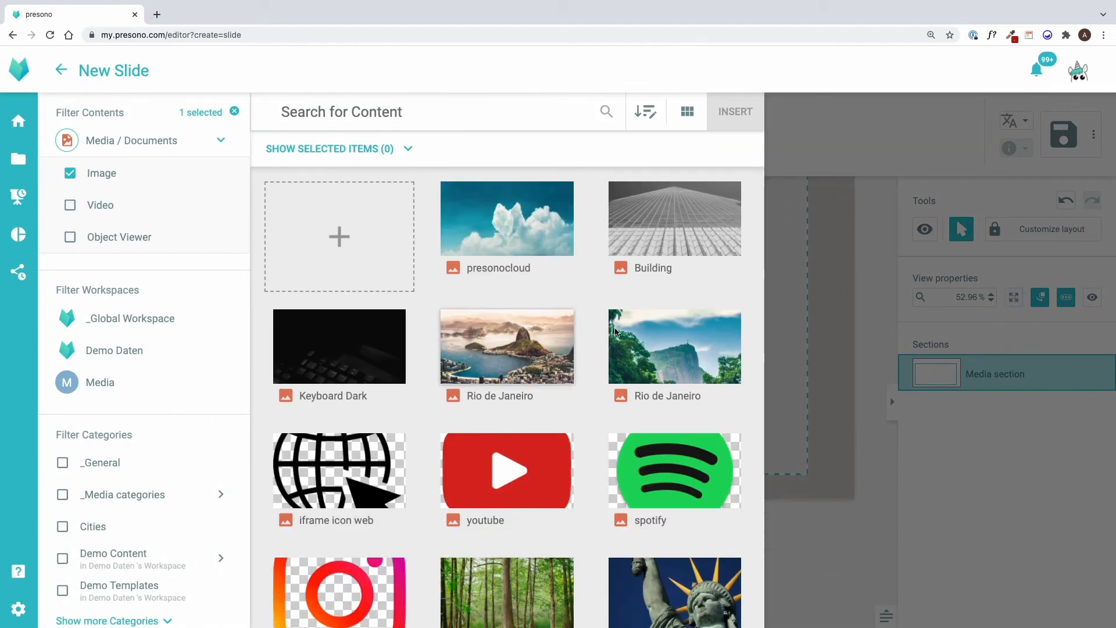
click(644, 331)
click(736, 112)
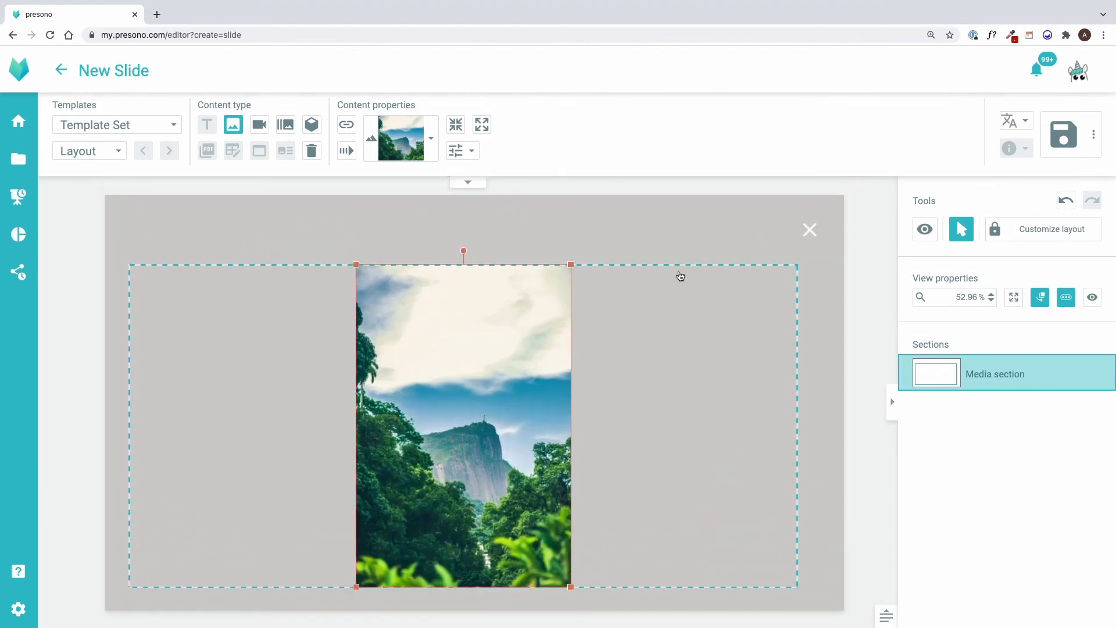
click(482, 124)
Save the slide under the name "Overlay Slide" in the Training Content category of the _Global Workspace.
click(1063, 135)
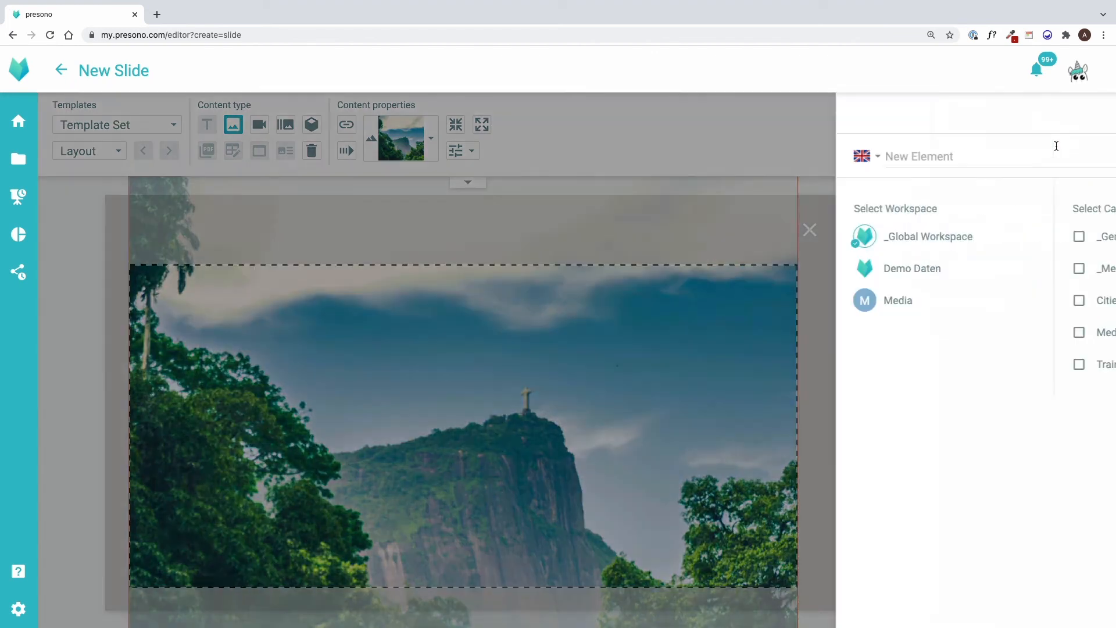
click(874, 158)
text(Ove)
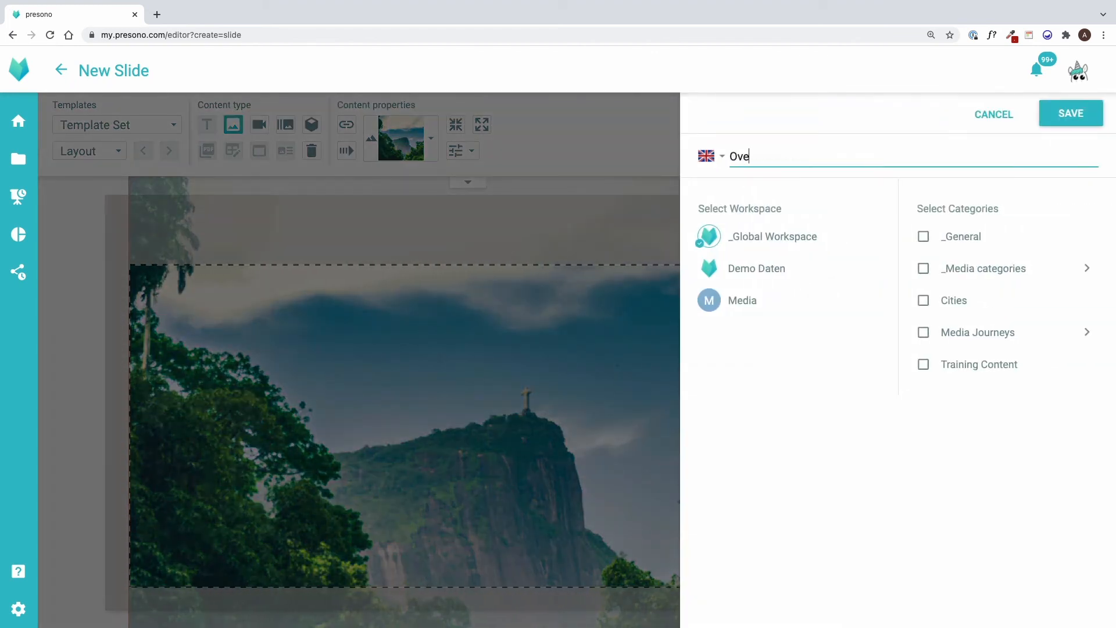
text(rlay Slide)
click(923, 364)
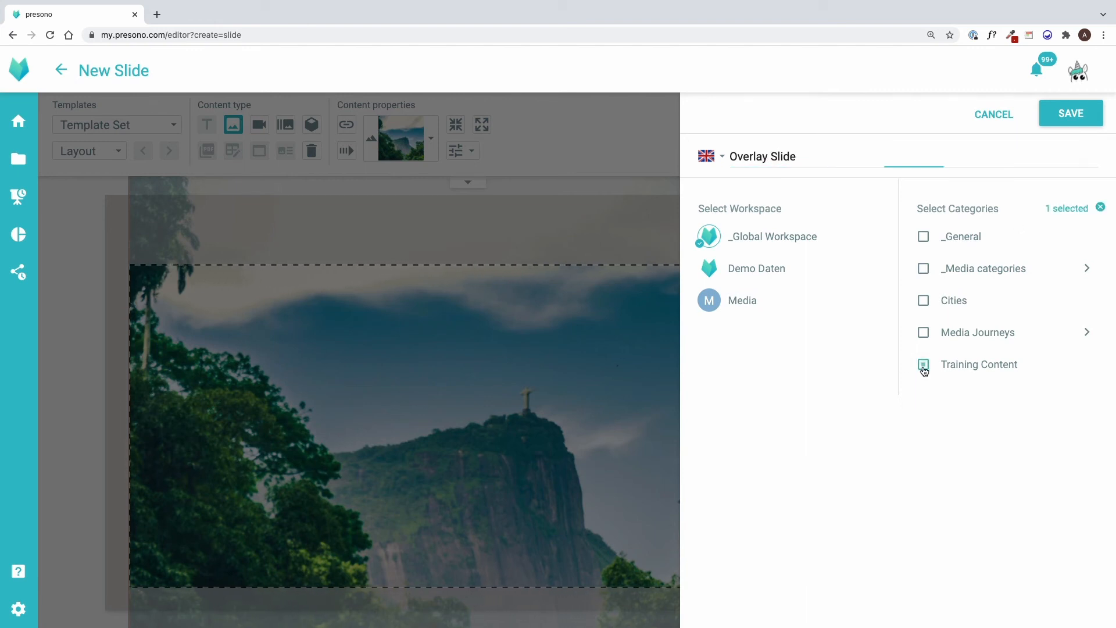
click(1057, 121)
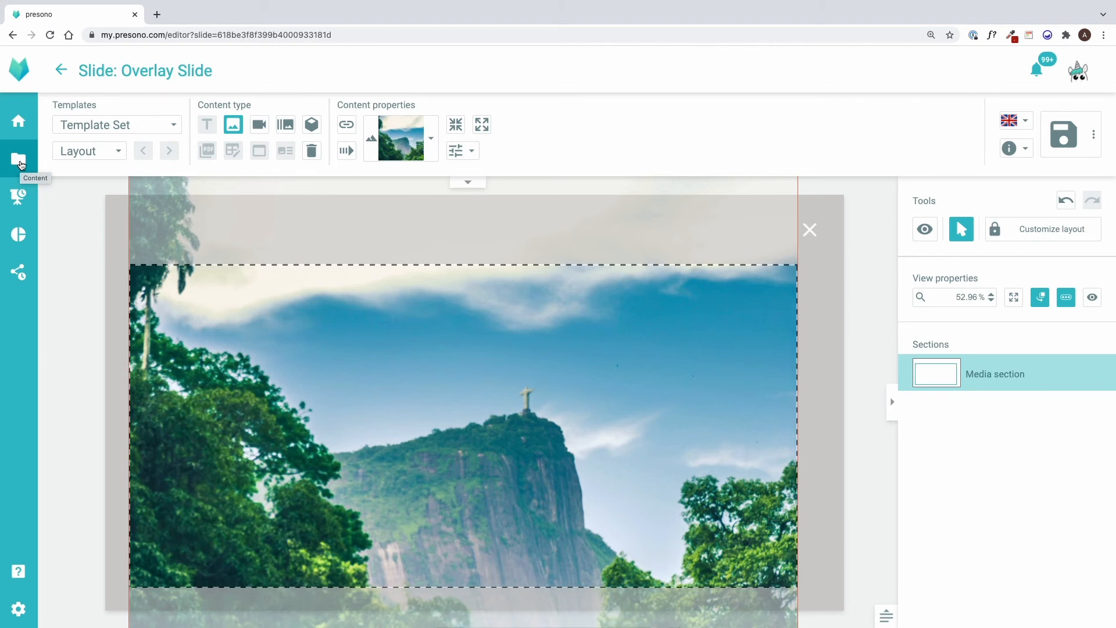
Open Testslide from the content library for editing and select its text section below the headline.
click(21, 165)
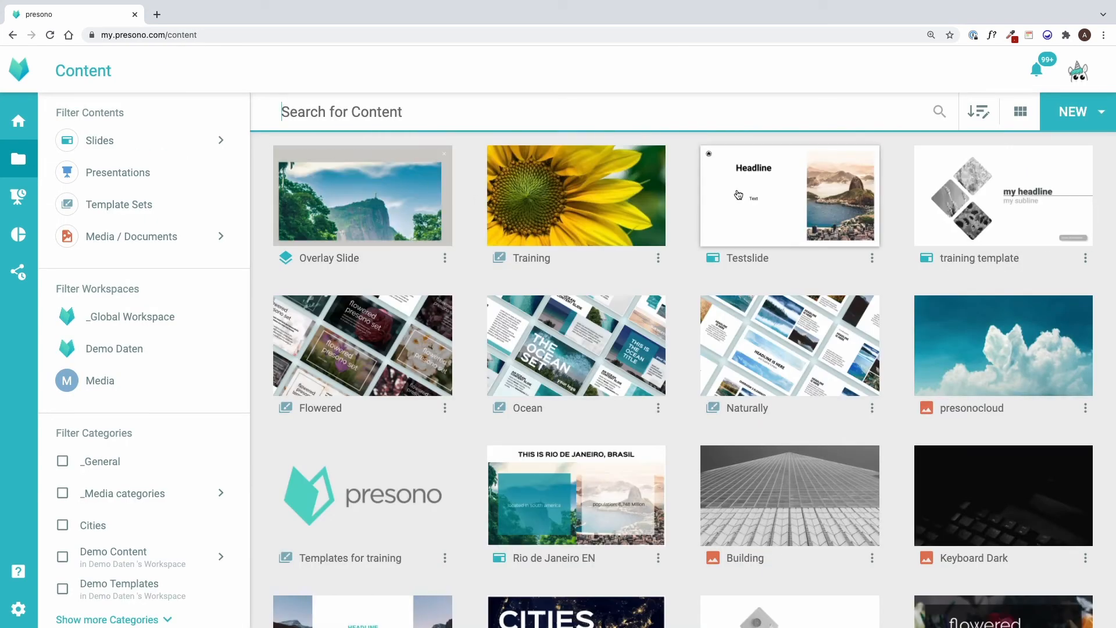
click(738, 195)
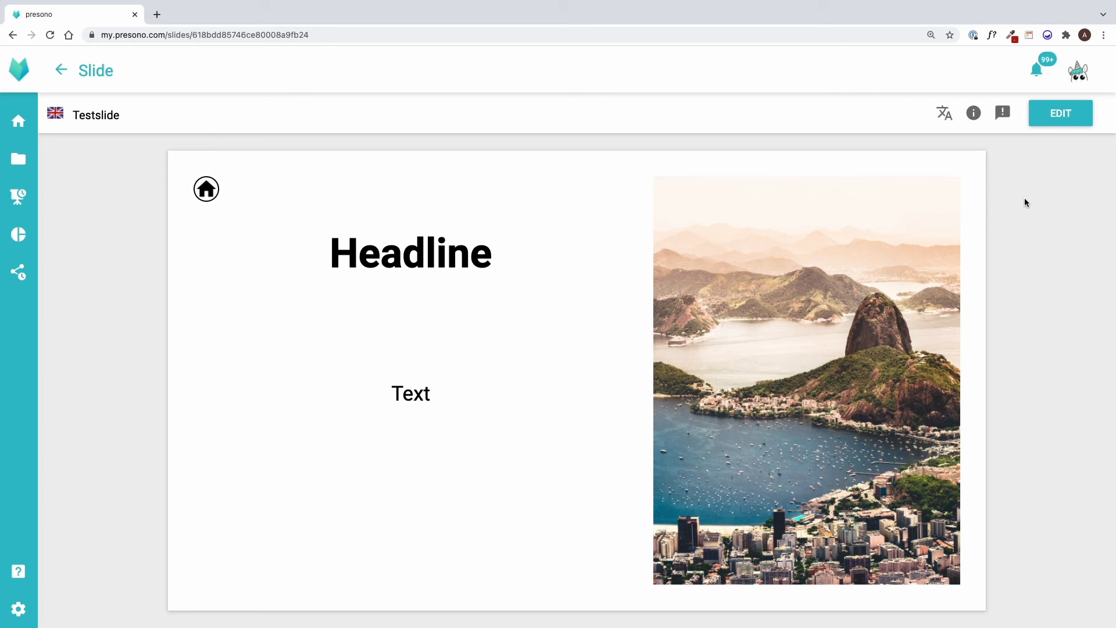
click(1068, 120)
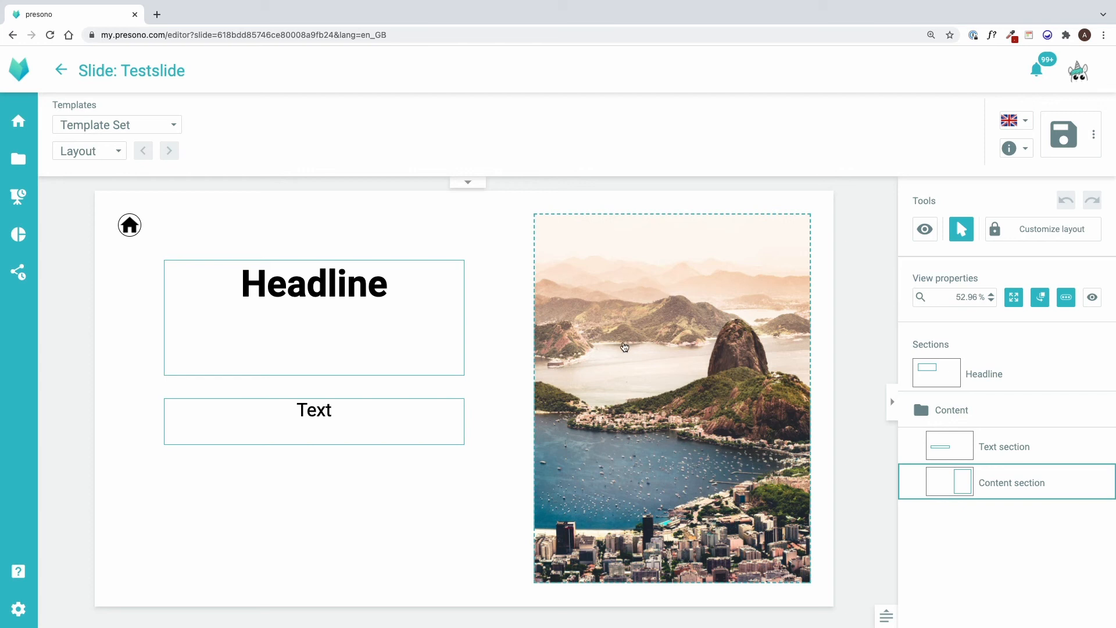
click(624, 347)
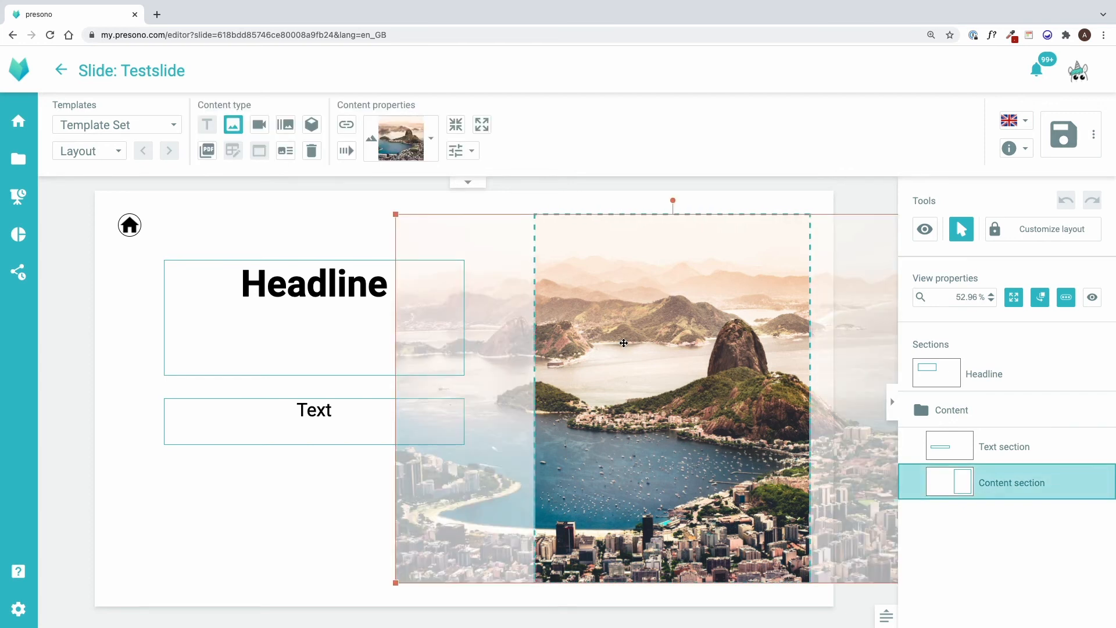
click(344, 434)
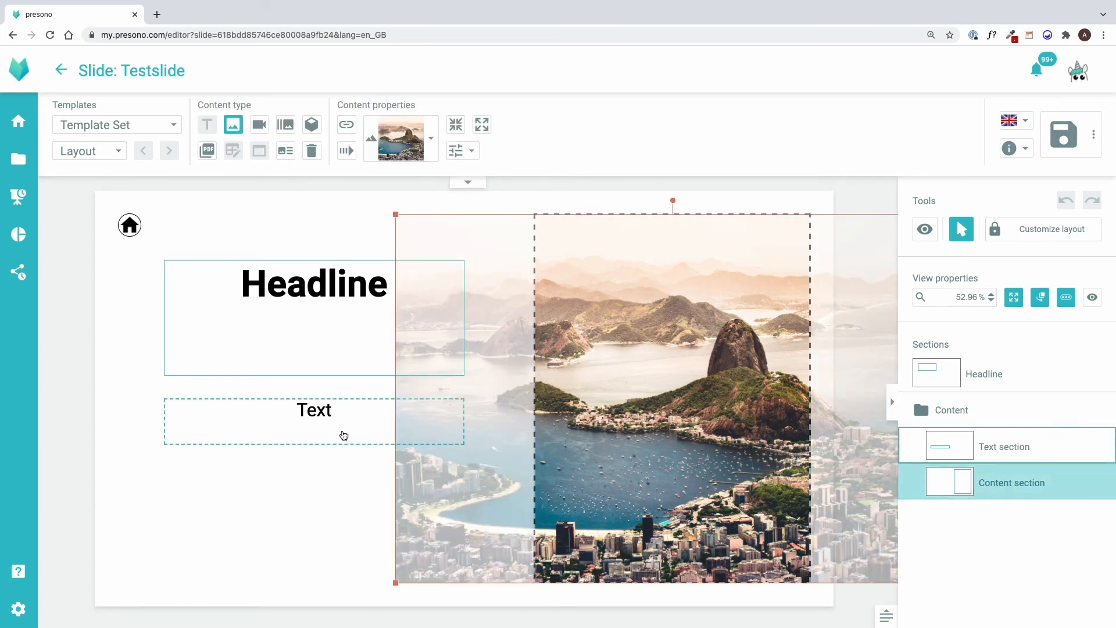
click(346, 125)
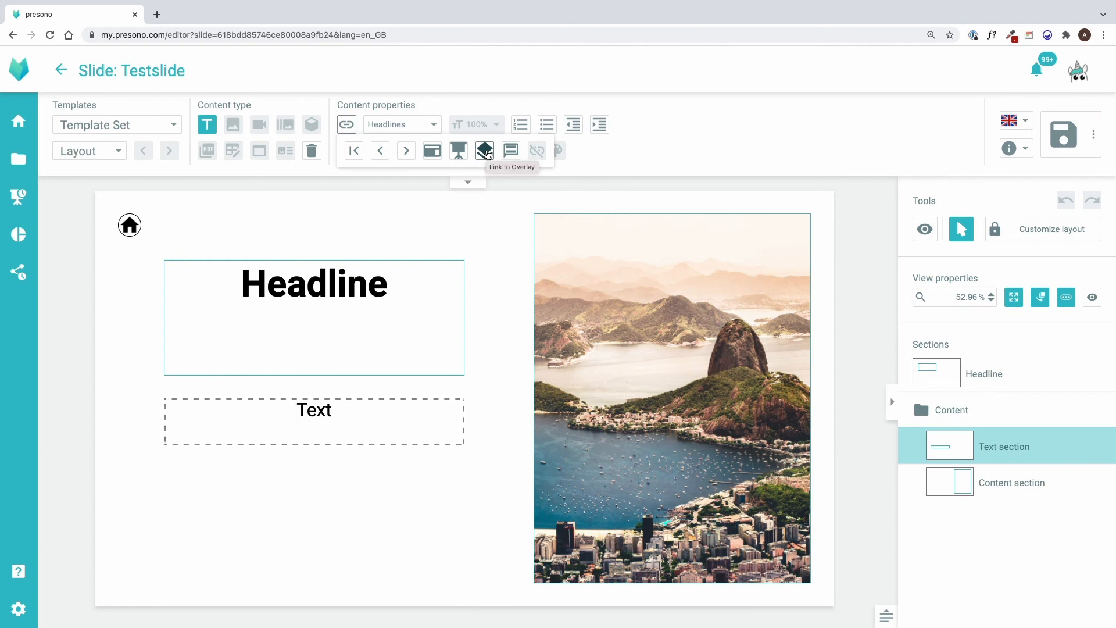
click(486, 152)
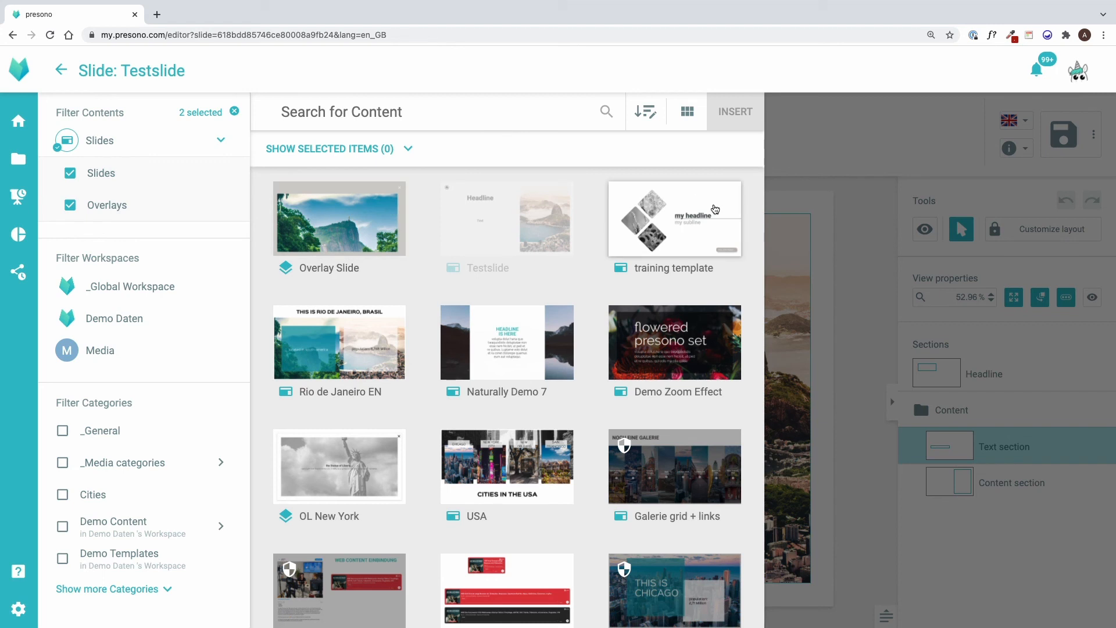
click(846, 223)
click(346, 124)
click(439, 152)
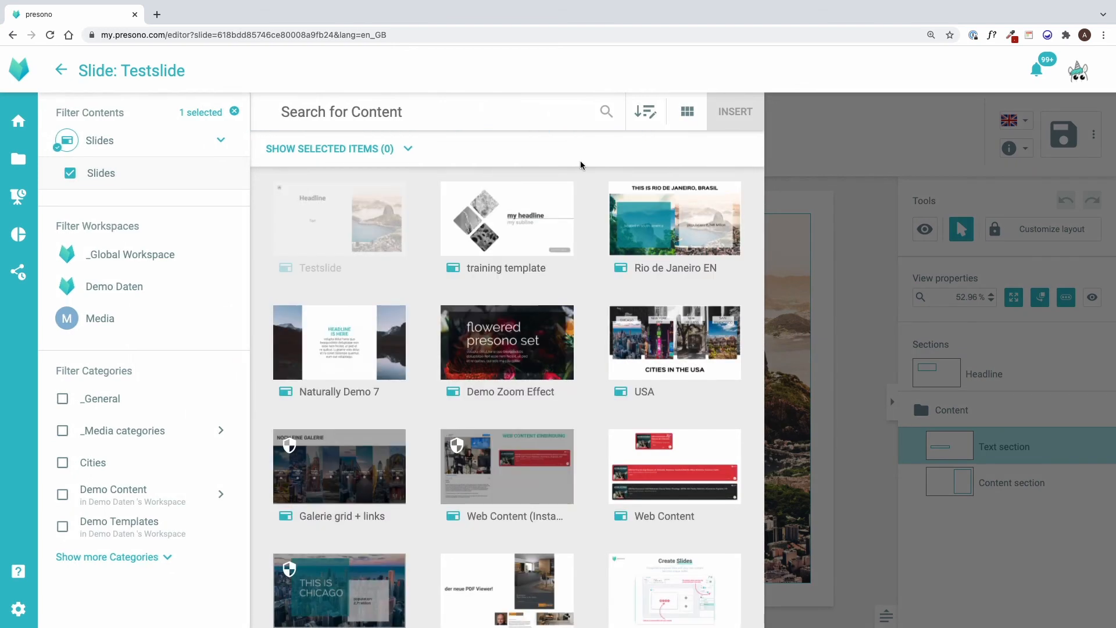
click(789, 207)
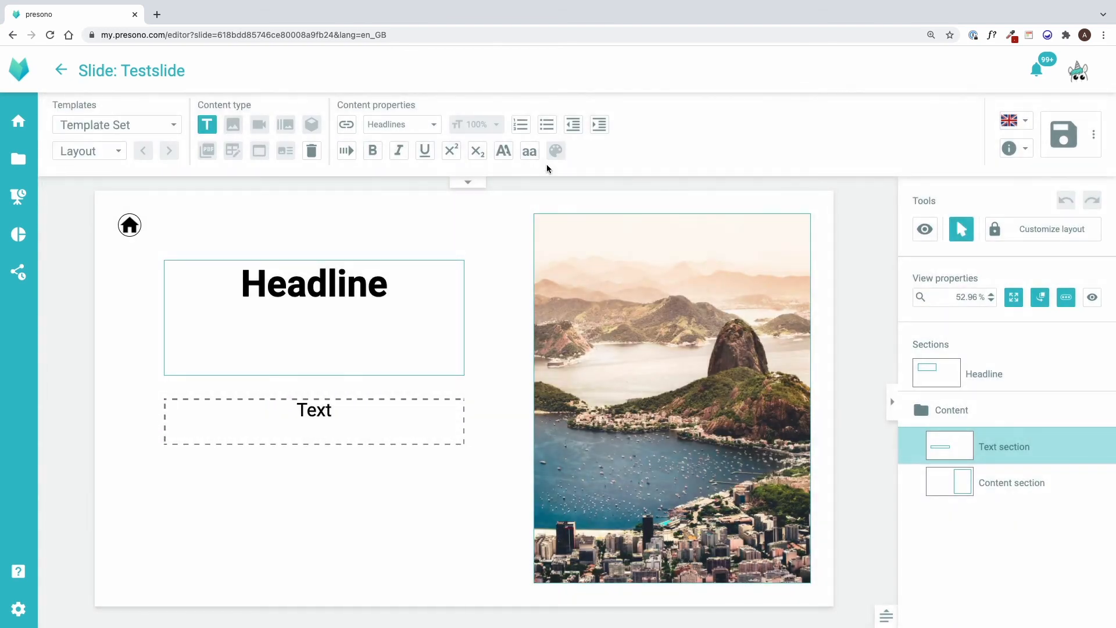
Link the text section to Overlay Slide as an overlay and save Testslide.
click(342, 123)
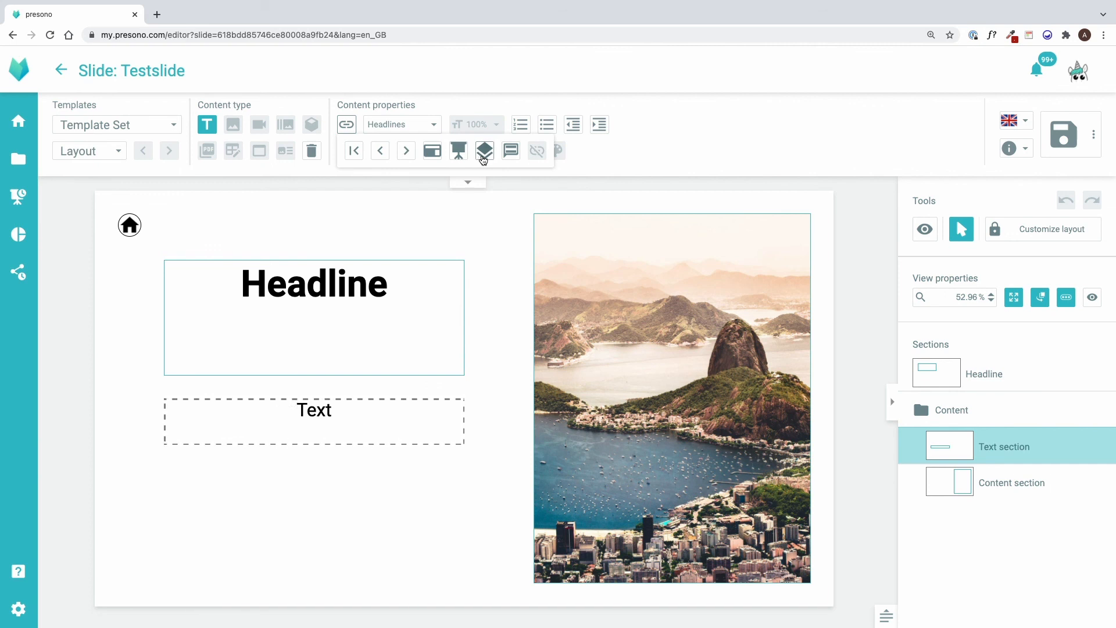
click(465, 150)
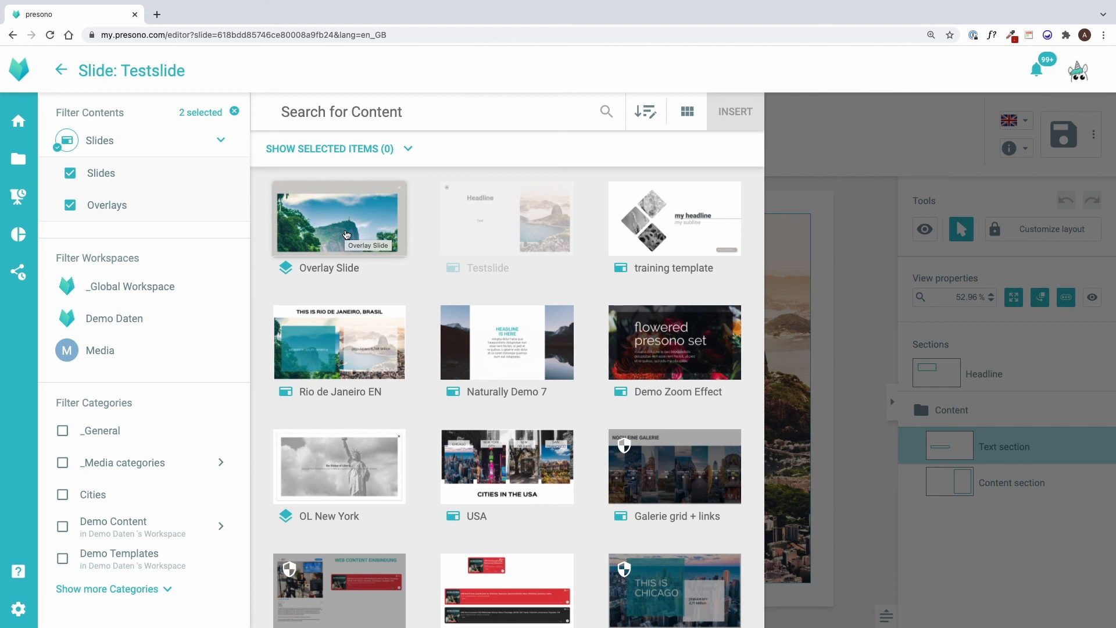
click(347, 234)
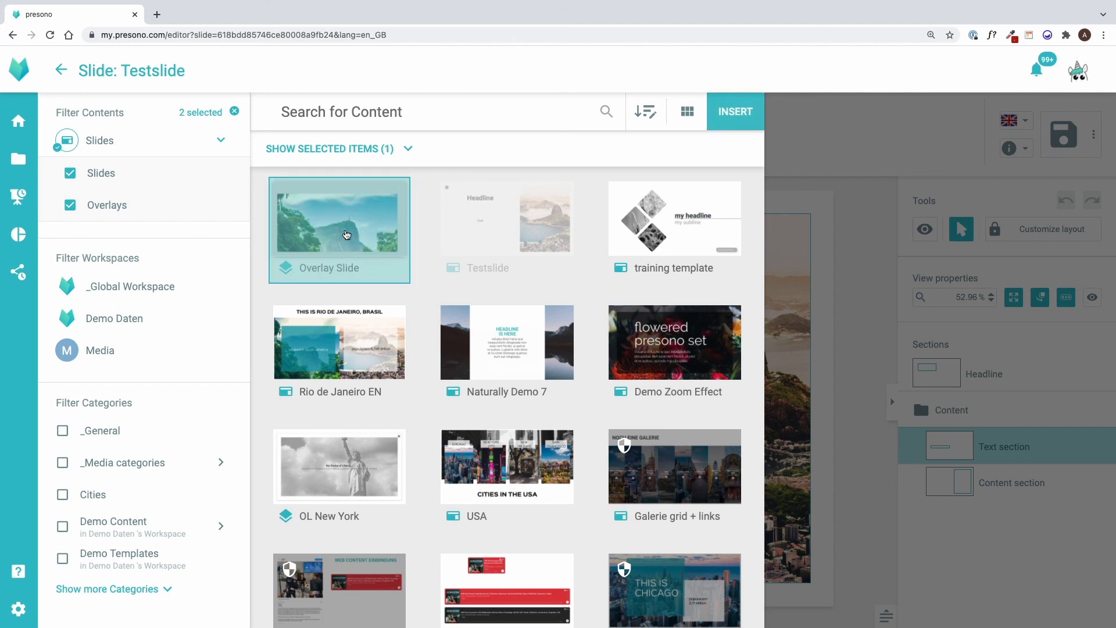
click(720, 114)
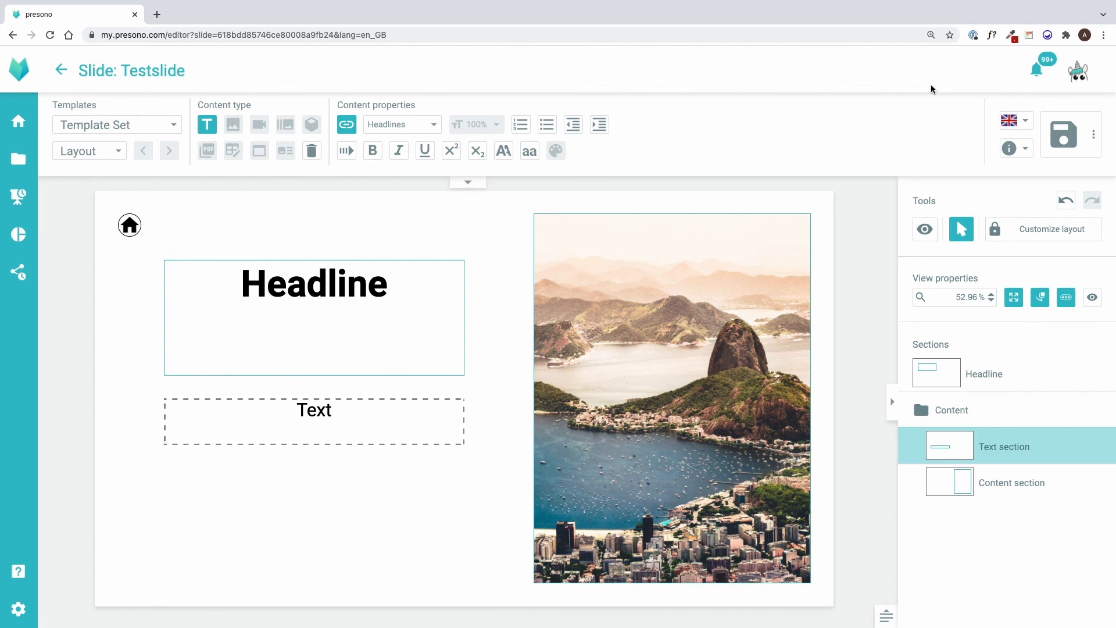
click(1064, 139)
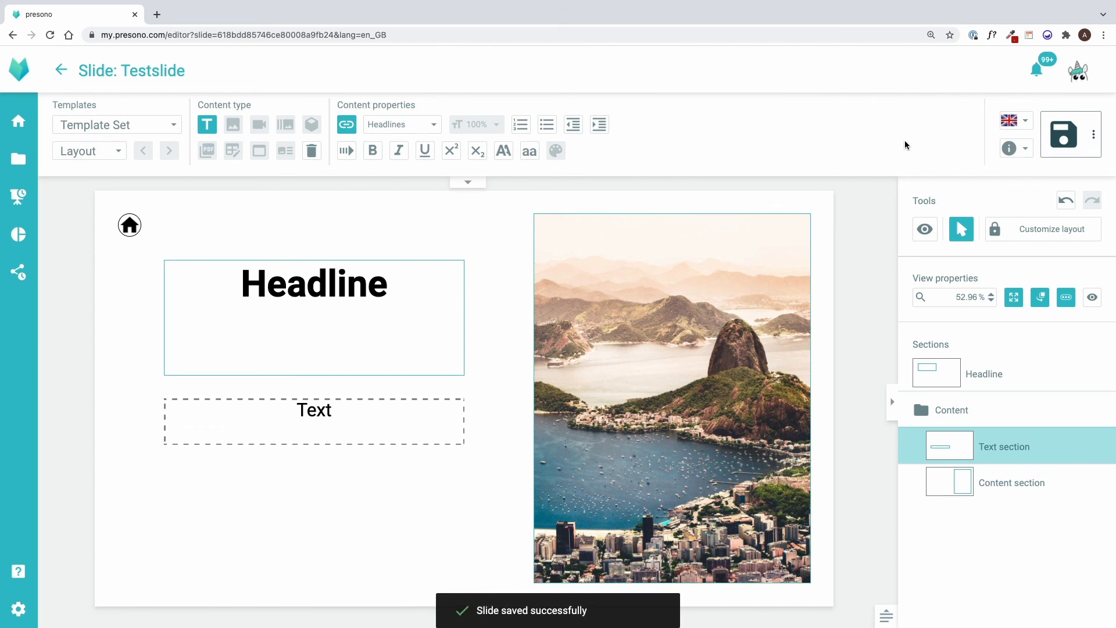
Return to the Testslide view and test the overlay by opening it from the text and closing it with the X icon.
click(50, 71)
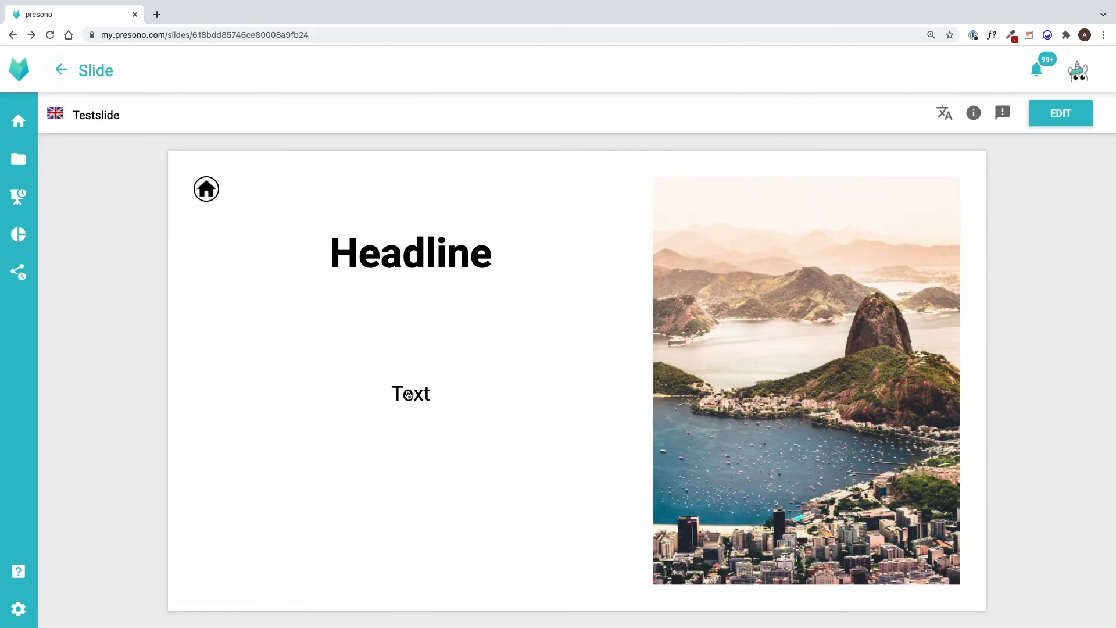
click(408, 393)
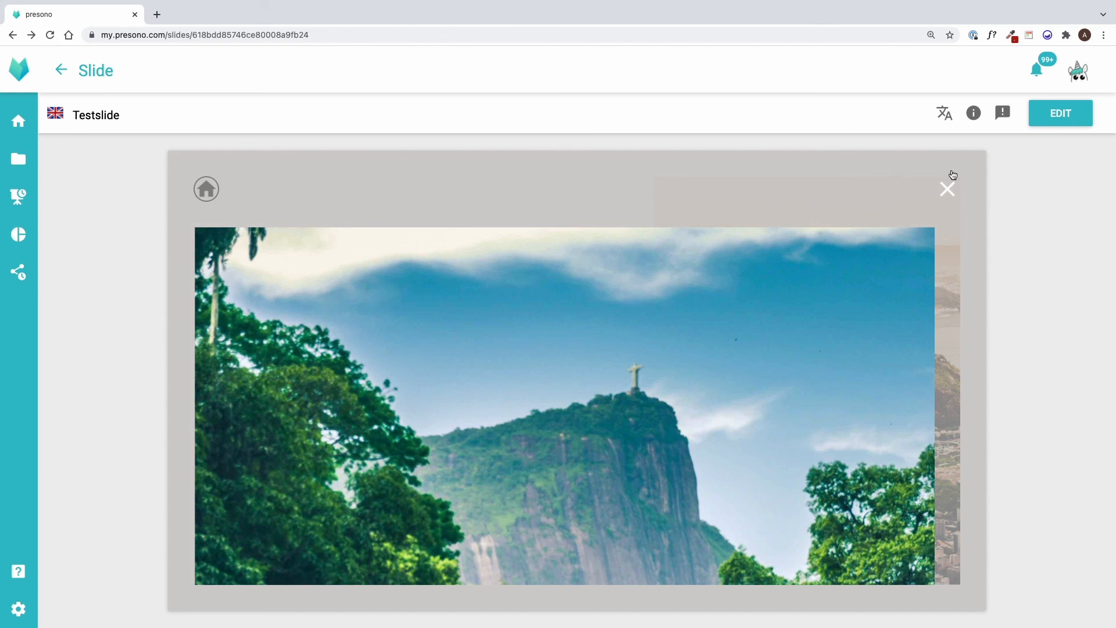
click(948, 189)
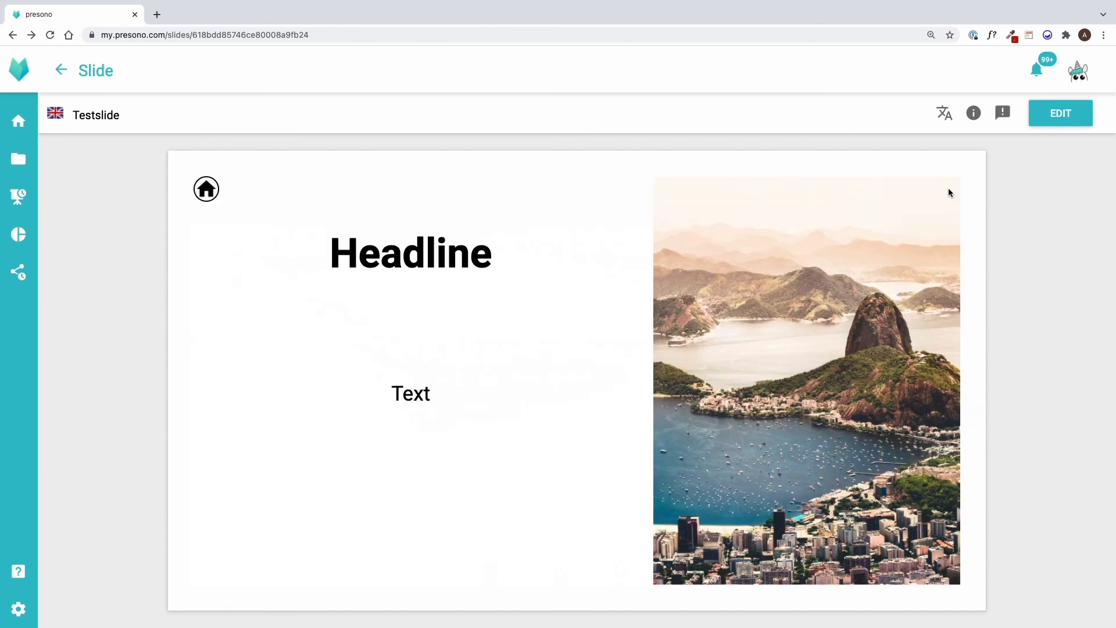